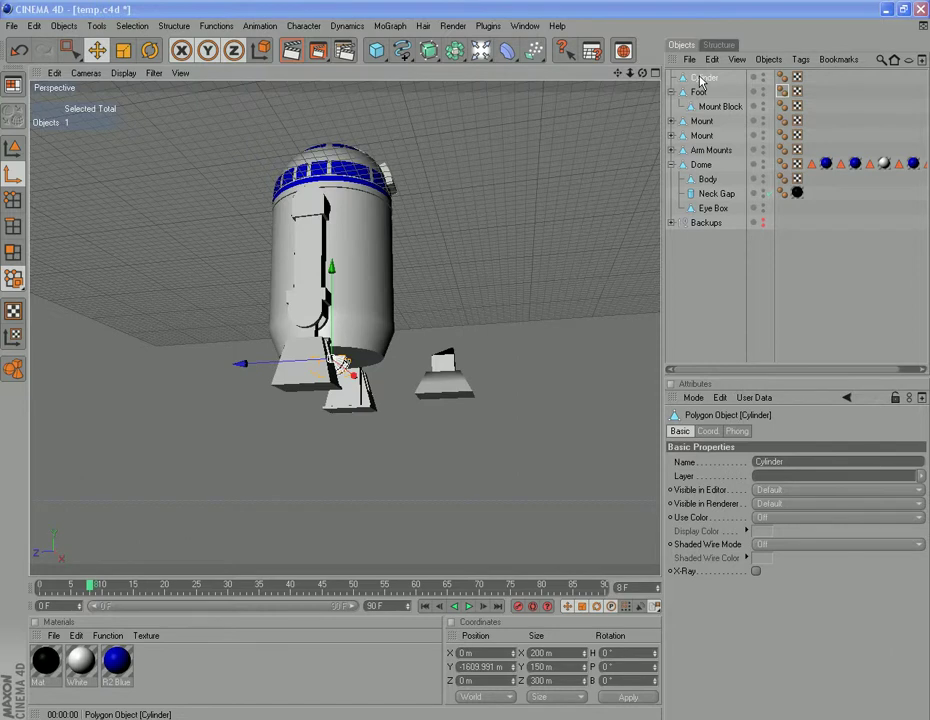
# Rename the Cylinder object to Bottom Mount and make it a child of Body
pyautogui.doubleClick(701, 82)
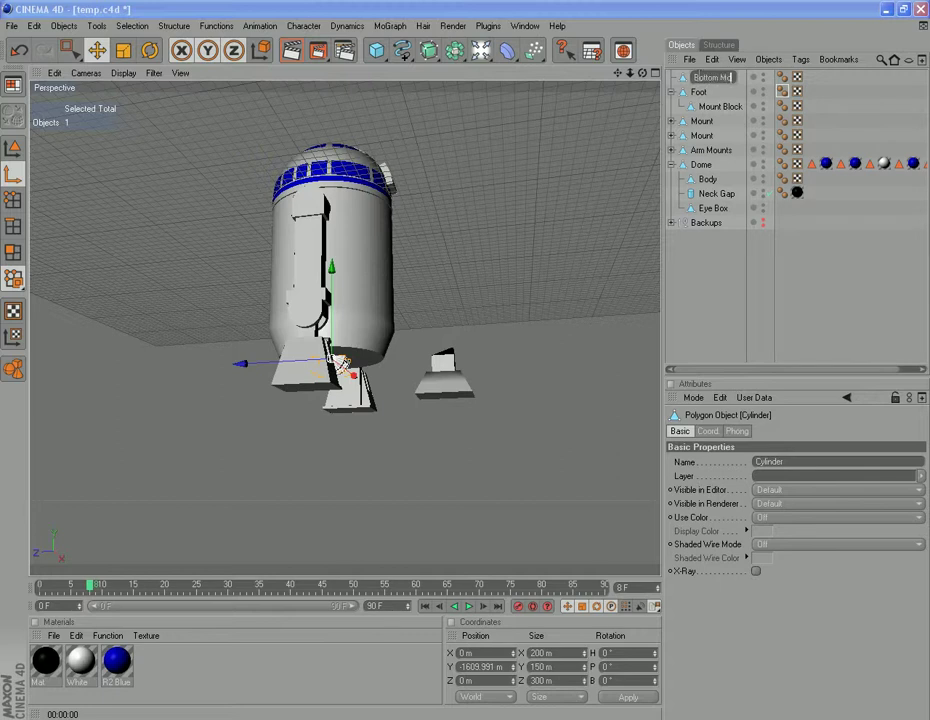
pyautogui.write('Bottom Mount')
pyautogui.press('Return')
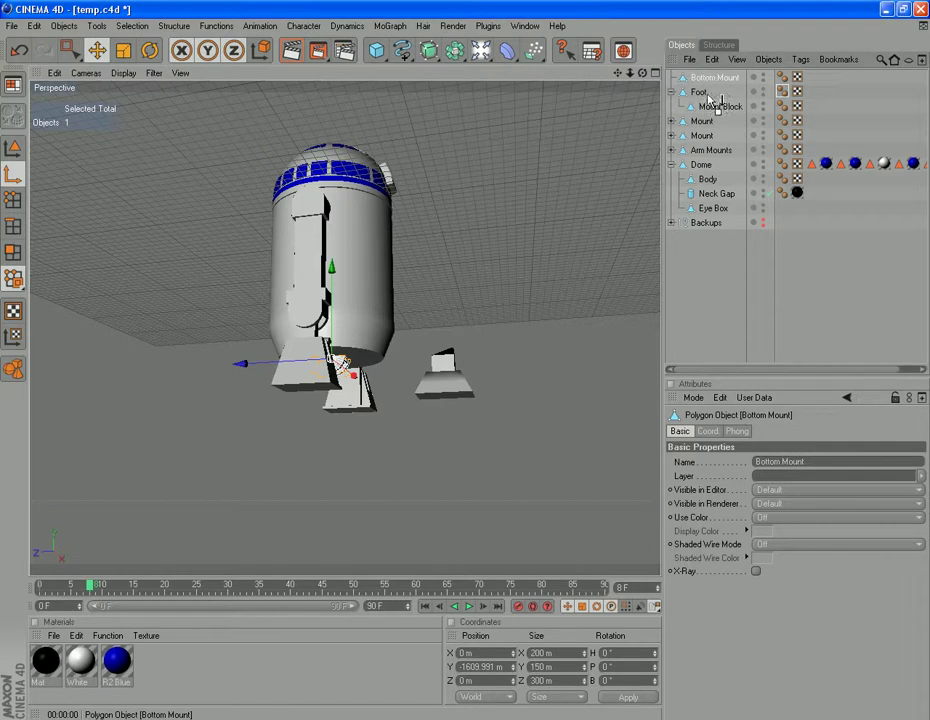
pyautogui.moveTo(709, 127); pyautogui.dragTo(691, 179)
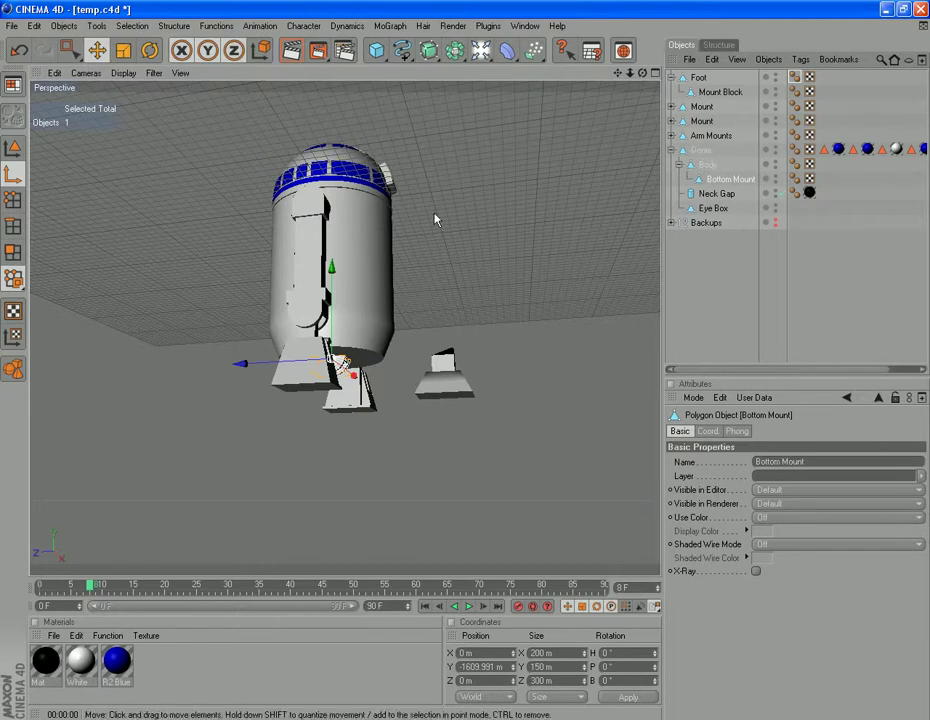
# Tilt the Dome together with its child objects to a pitch of -20°, working on the whole object rather than its axis
pyautogui.click(700, 151)
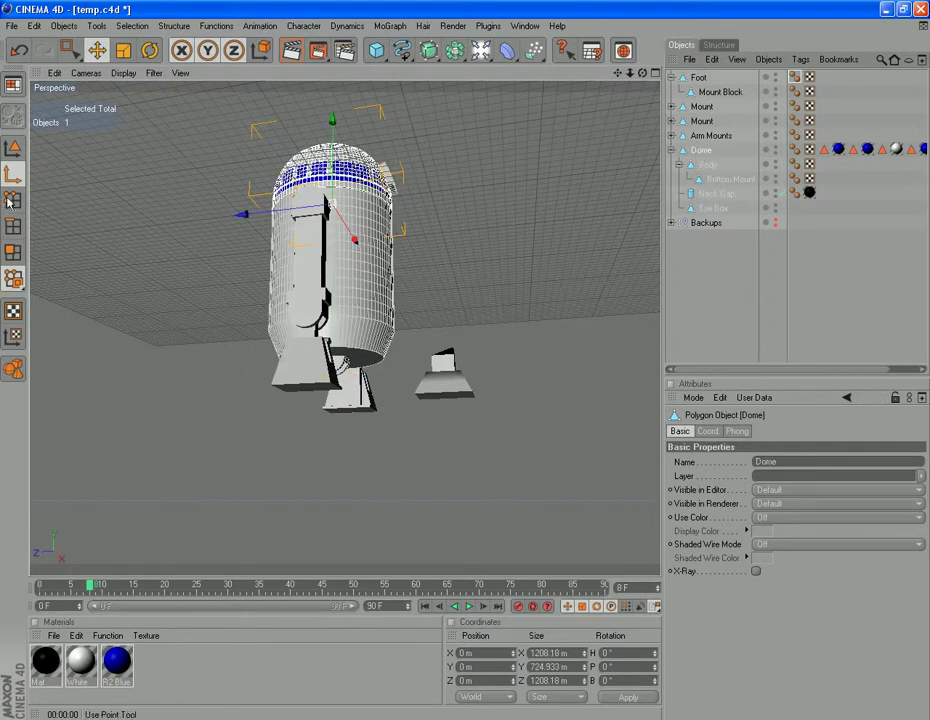
pyautogui.click(149, 50)
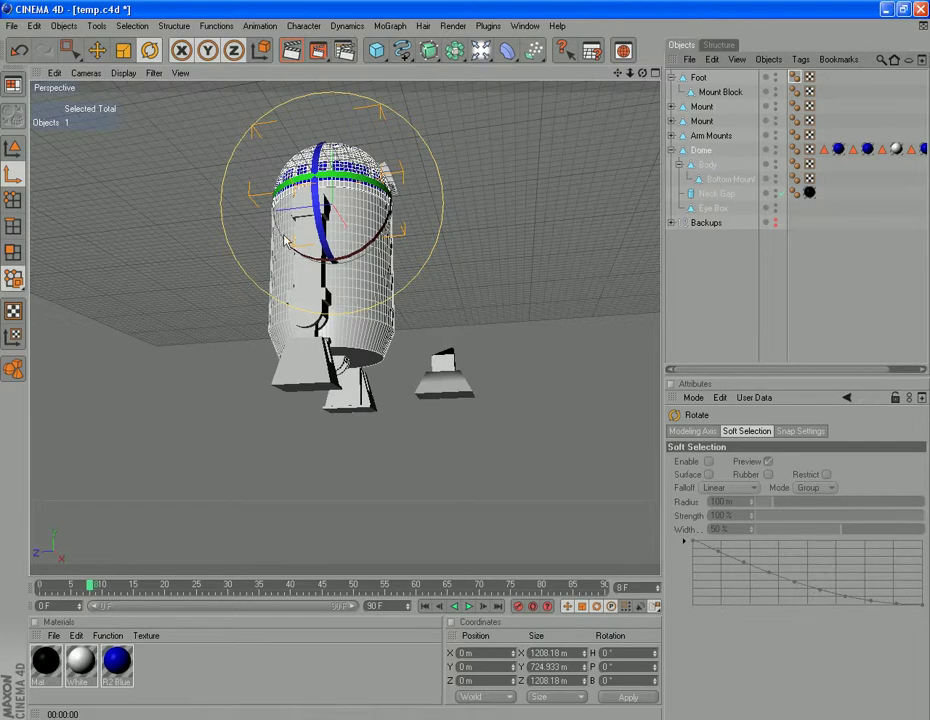
pyautogui.moveTo(282, 240); pyautogui.dragTo(287, 261)
pyautogui.click(20, 52)
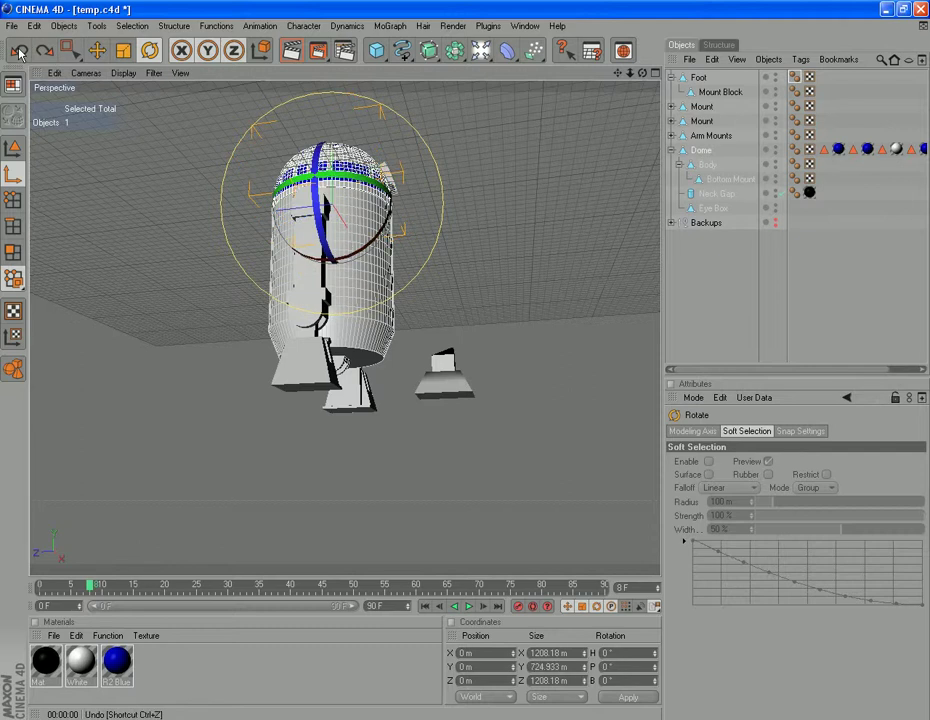
pyautogui.click(701, 150)
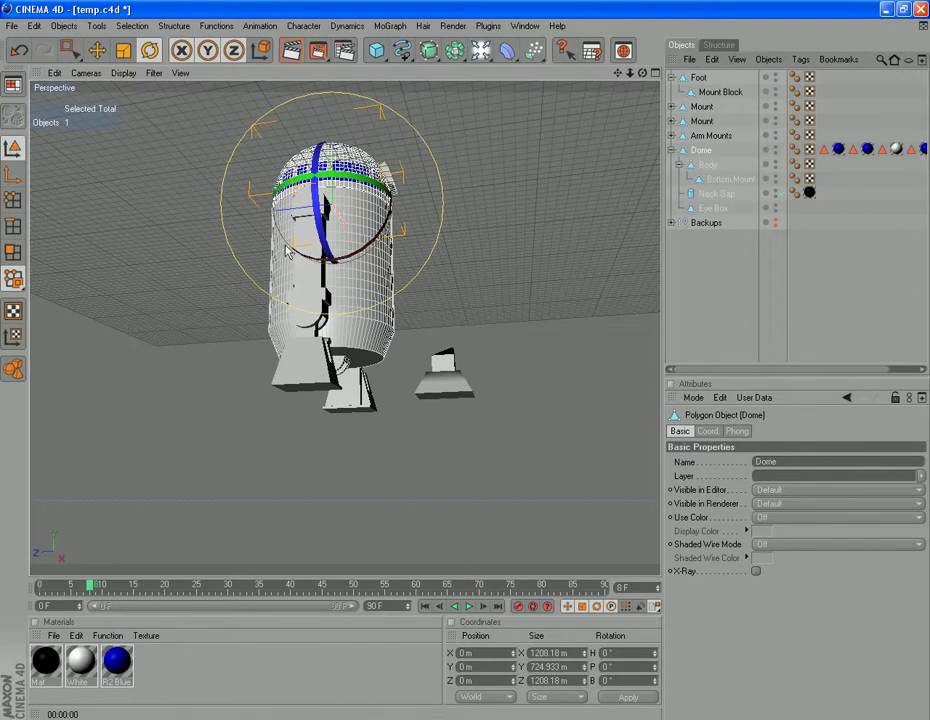
pyautogui.moveTo(287, 249); pyautogui.dragTo(305, 255)
# Slide the Bottom Mount along its own Z axis toward the body's front edge, to about Y -1446 m, Z -735 m
pyautogui.moveTo(643, 75); pyautogui.dragTo(533, 25)
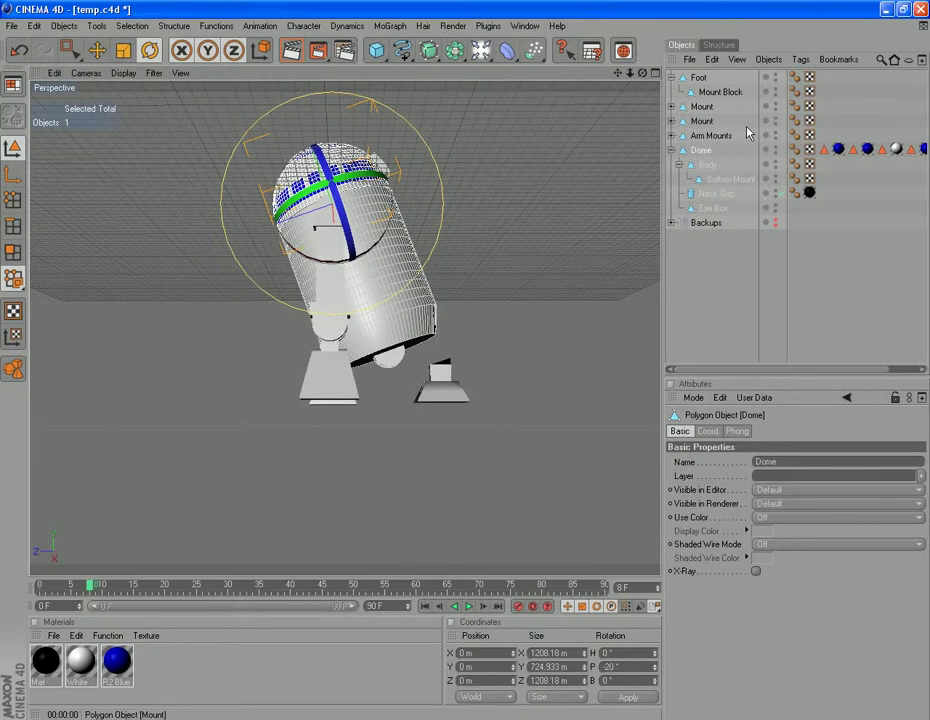
pyautogui.click(729, 181)
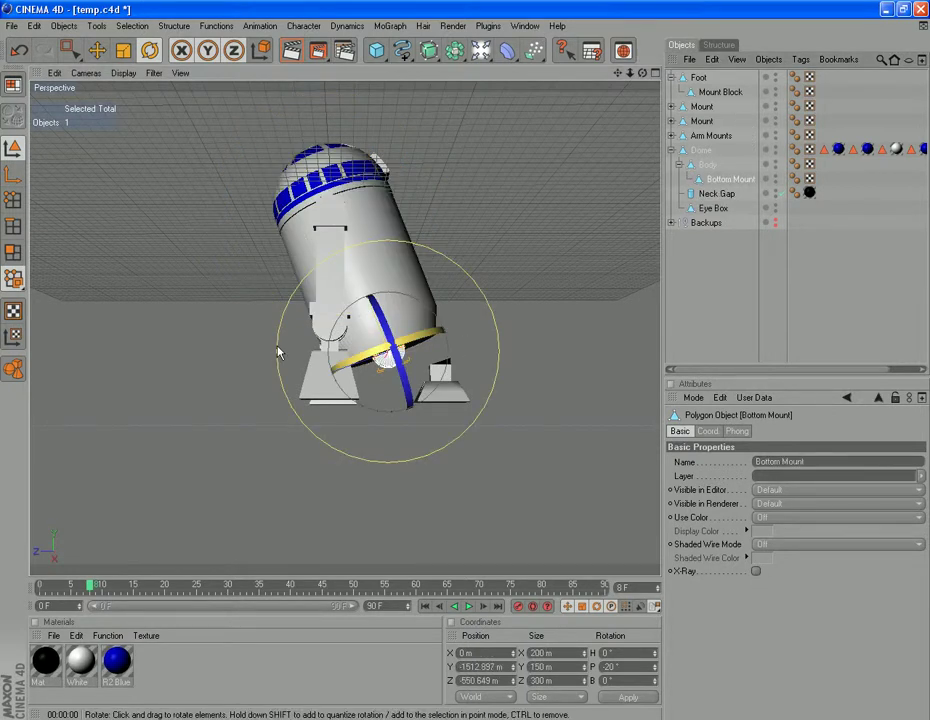
pyautogui.click(97, 50)
pyautogui.moveTo(320, 374); pyautogui.dragTo(338, 382)
# Move the Foot along the Z axis to about Z -816 m, bringing it under the Bottom Mount
pyautogui.moveTo(619, 74)
pyautogui.mouseDown()
pyautogui.moveTo(603, 84)
pyautogui.moveTo(602, 71)
pyautogui.mouseUp()
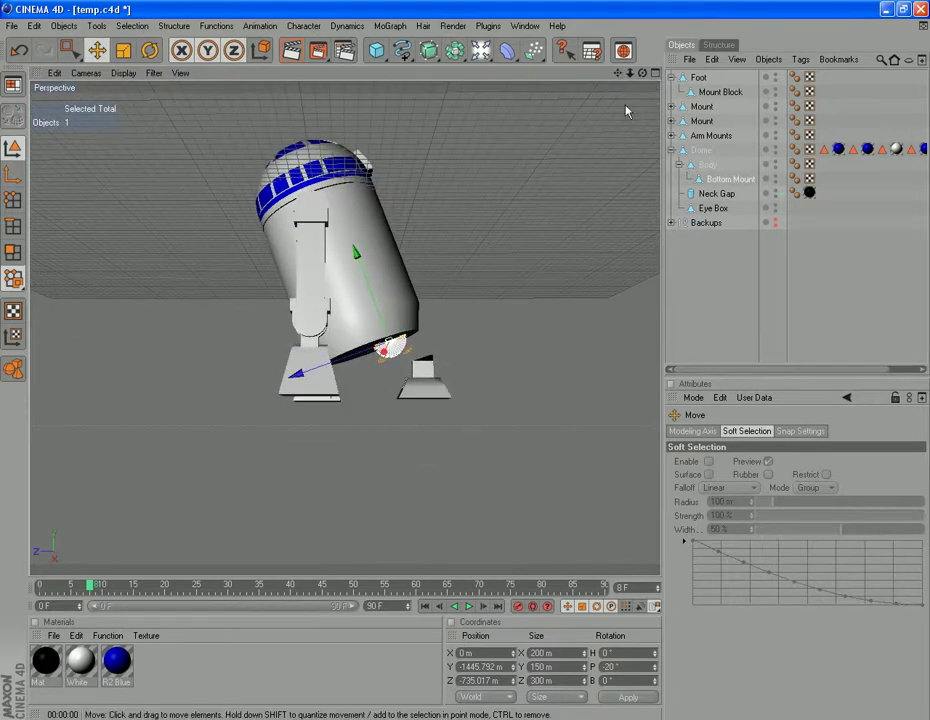
pyautogui.click(698, 78)
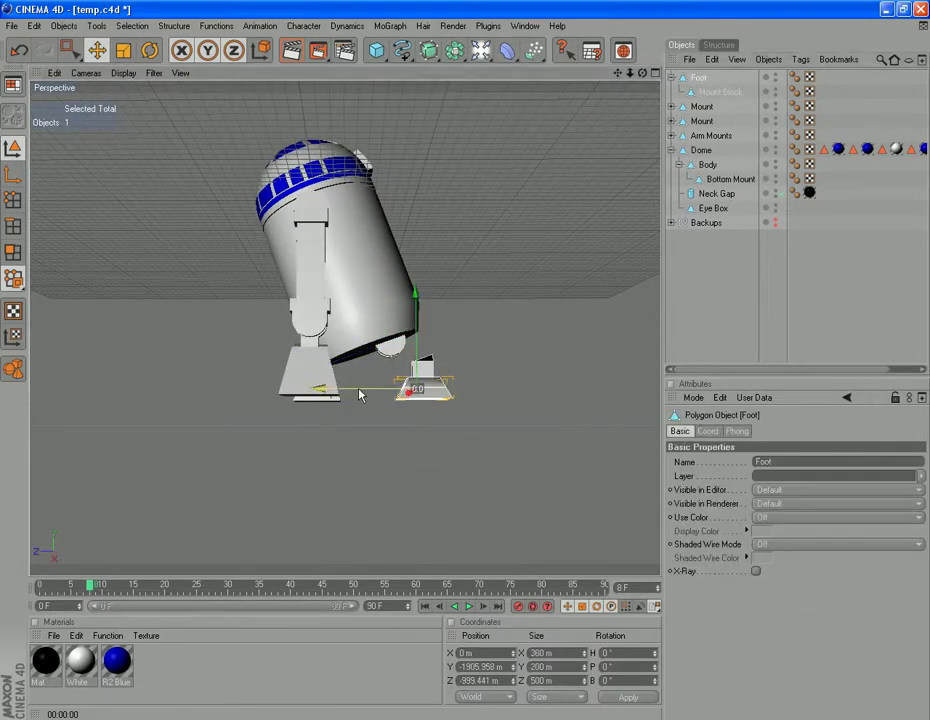
pyautogui.moveTo(351, 395); pyautogui.dragTo(341, 395)
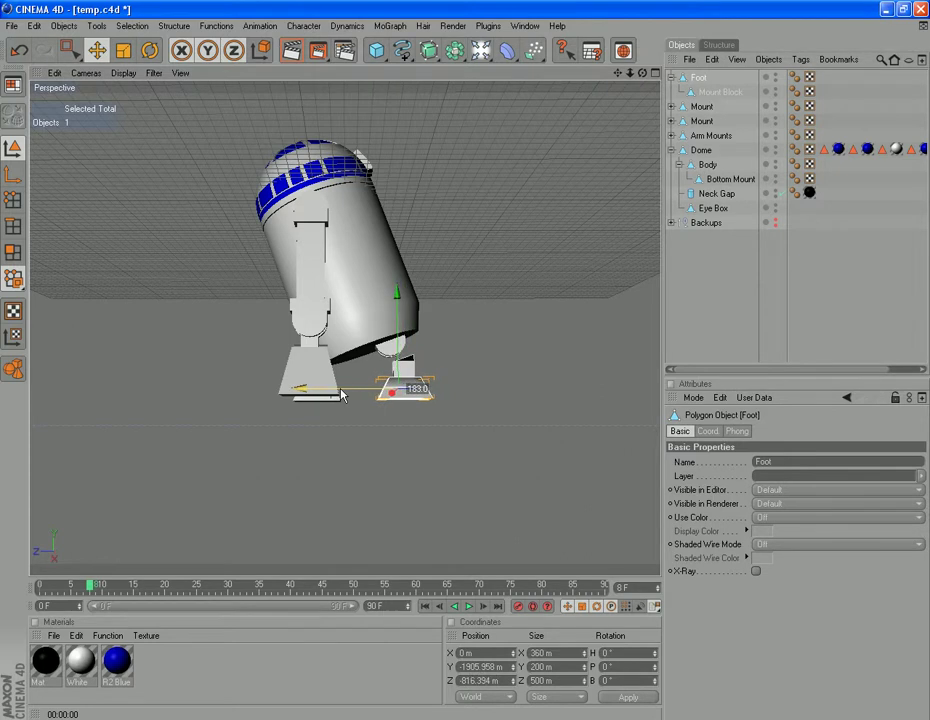
# Extrude the slanted top polygon of the Mount Block by about 204 m so it reaches into the Bottom Mount
pyautogui.click(720, 92)
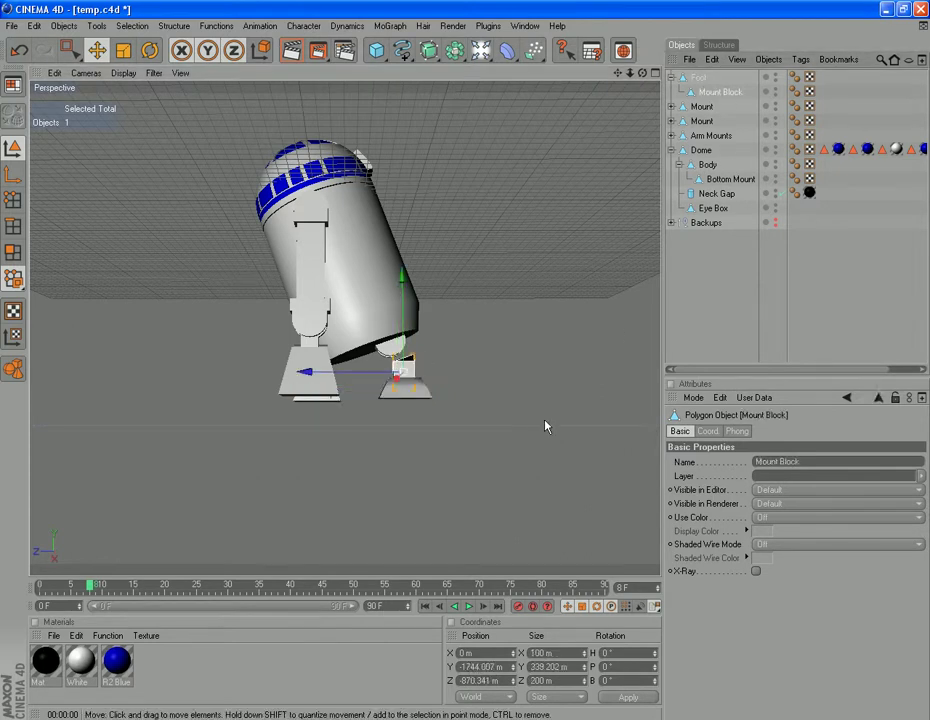
pyautogui.scroll(3, 534, 427)
pyautogui.scroll(3, 534, 427)
pyautogui.click(13, 253)
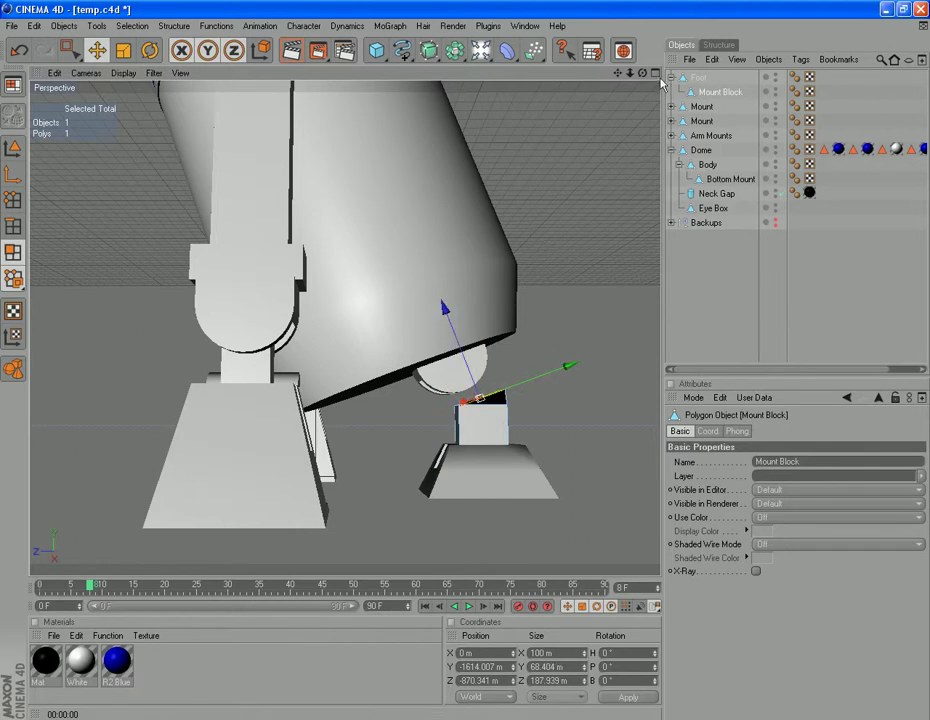
pyautogui.moveTo(644, 71); pyautogui.dragTo(610, 65)
pyautogui.rightClick(543, 459)
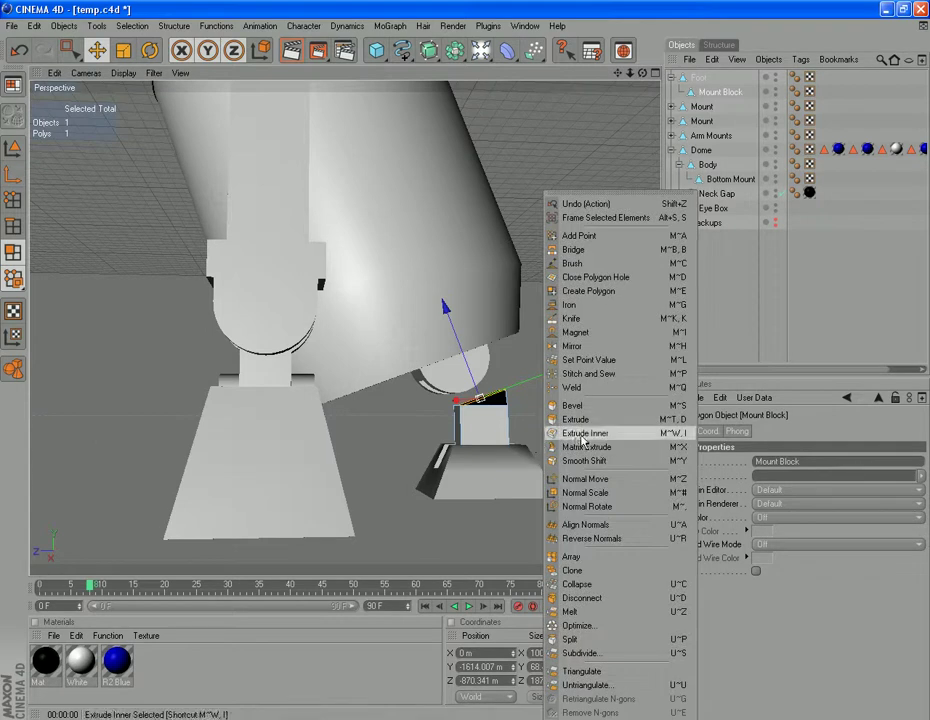
pyautogui.click(575, 419)
pyautogui.moveTo(587, 432); pyautogui.dragTo(702, 452)
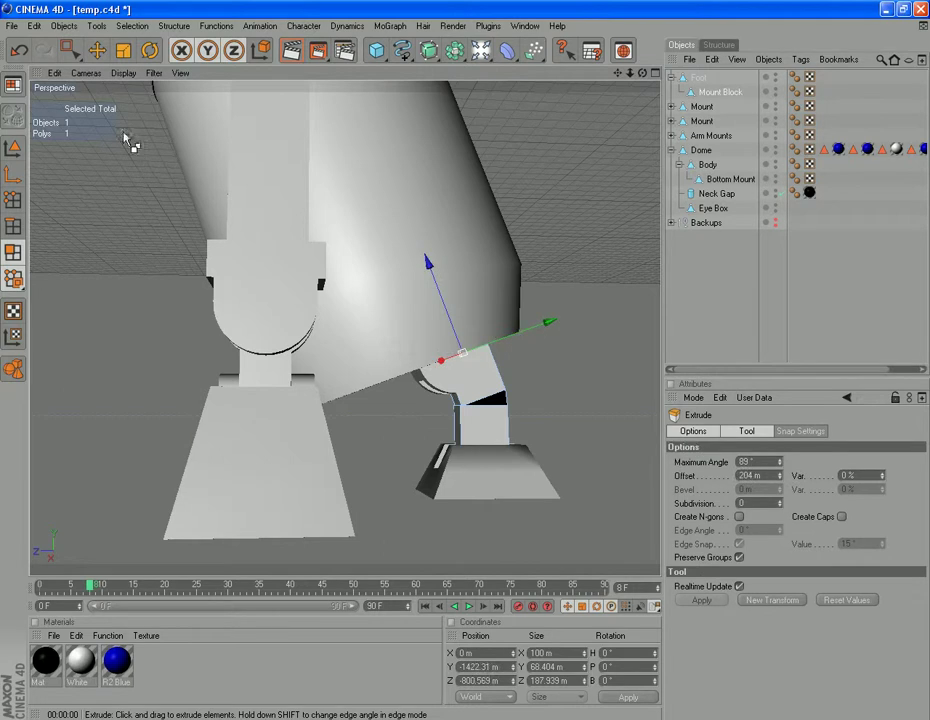
# Move the whole Foot with its Mount Block along the Z axis to about Z -747 m
pyautogui.click(97, 50)
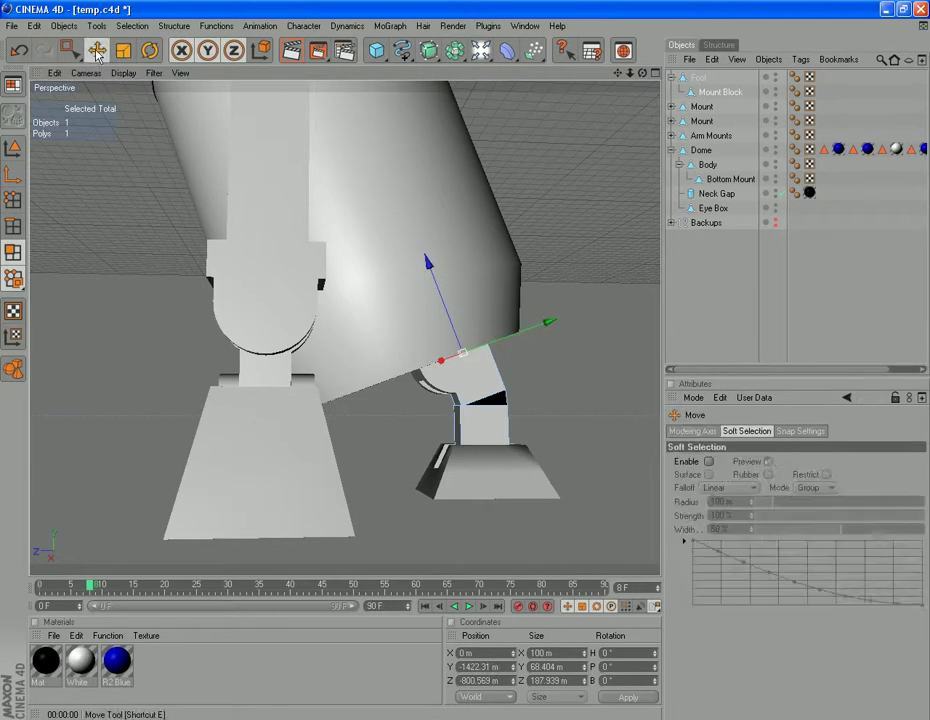
pyautogui.click(695, 78)
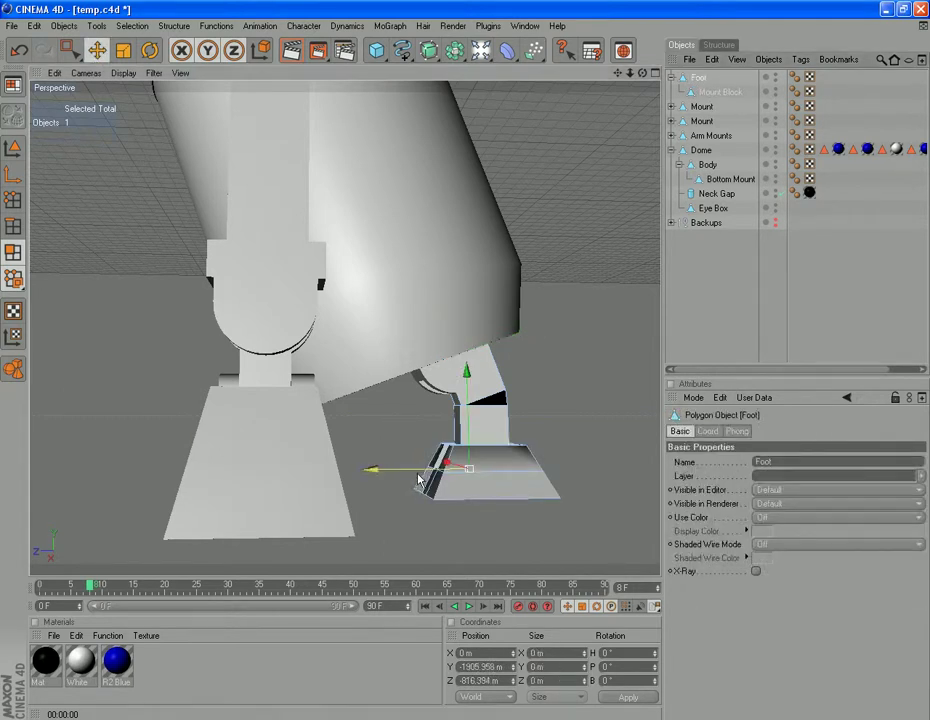
pyautogui.moveTo(417, 474); pyautogui.dragTo(407, 474)
pyautogui.click(13, 147)
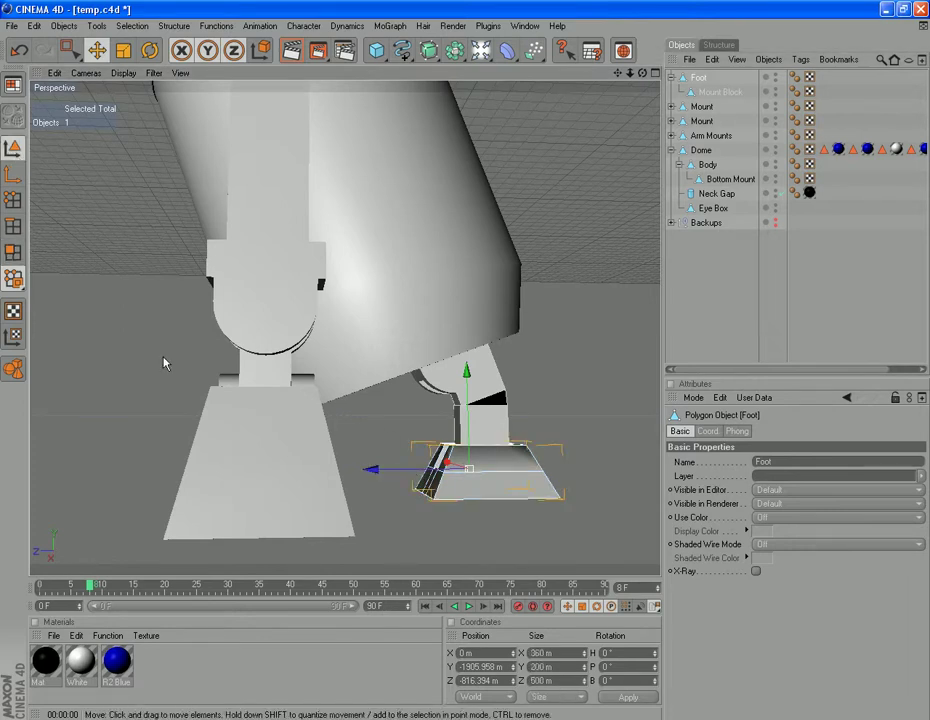
pyautogui.moveTo(421, 478); pyautogui.dragTo(404, 471)
# Render the view close up around the front foot, and again with the whole droid framed from the front
pyautogui.moveTo(643, 73); pyautogui.dragTo(765, 72)
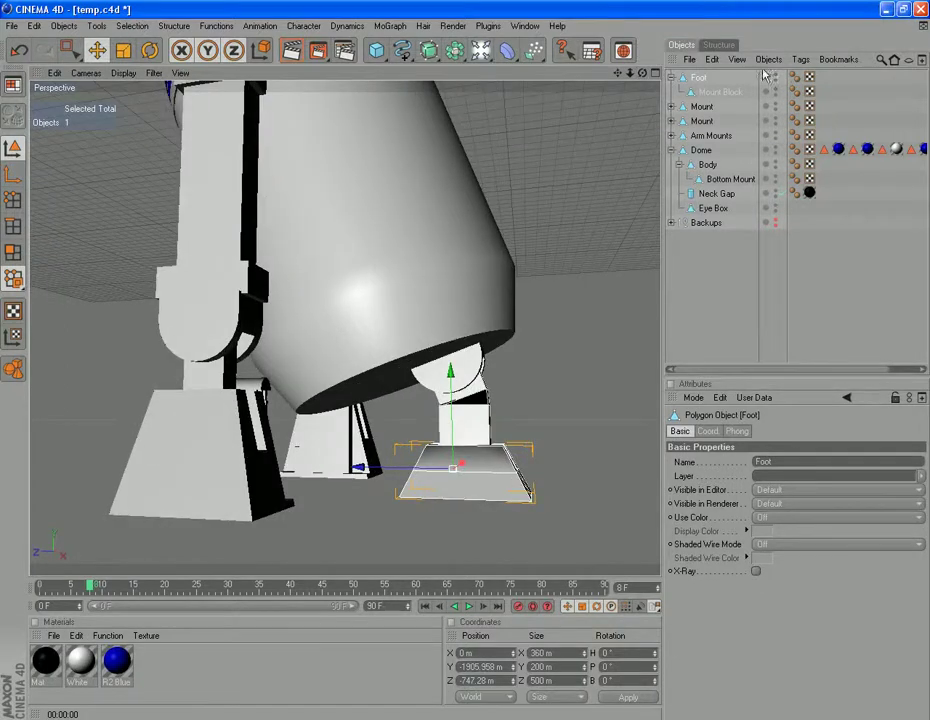
pyautogui.click(453, 26)
pyautogui.click(478, 42)
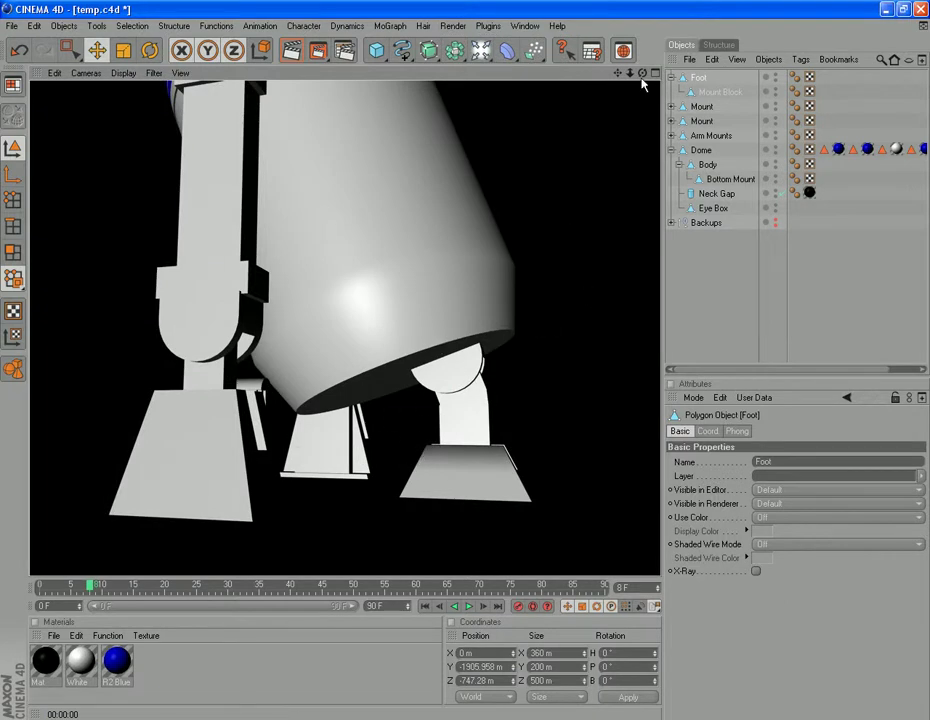
pyautogui.moveTo(642, 74); pyautogui.dragTo(870, 125)
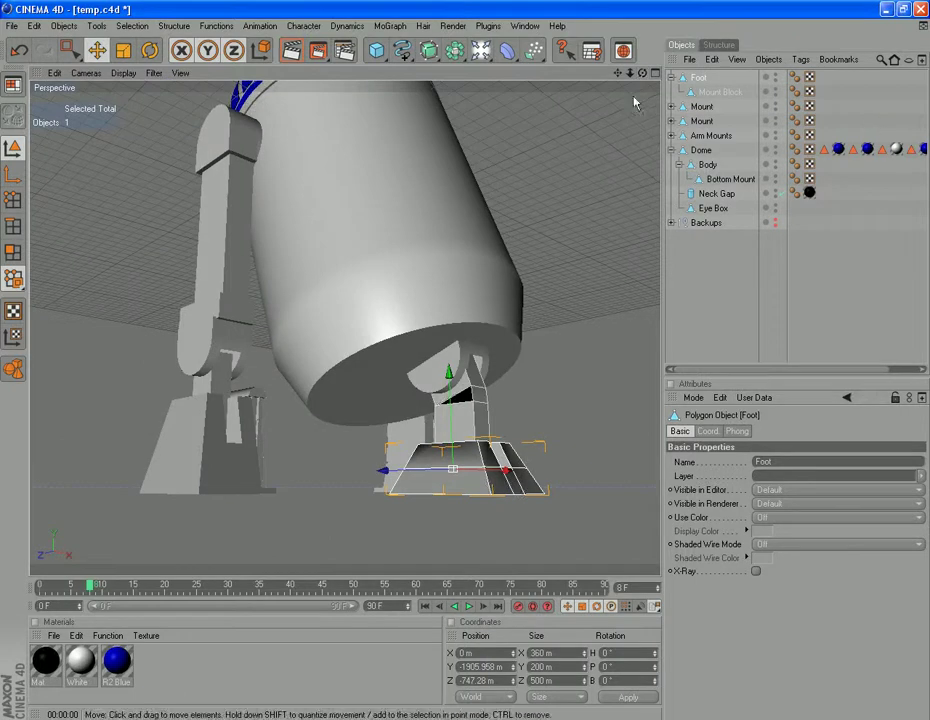
pyautogui.scroll(-6, 641, 232)
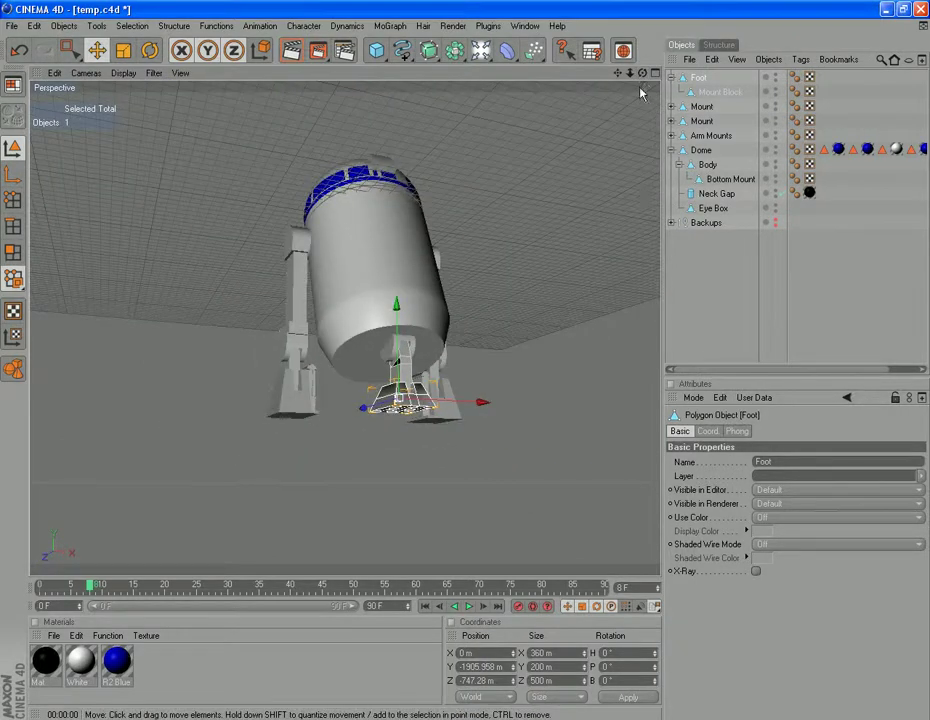
pyautogui.moveTo(642, 74); pyautogui.dragTo(726, 61)
pyautogui.keyDown('alt'); pyautogui.moveTo(619, 83); pyautogui.dragTo(604, 208); pyautogui.keyUp('alt')
pyautogui.click(455, 27)
pyautogui.click(475, 42)
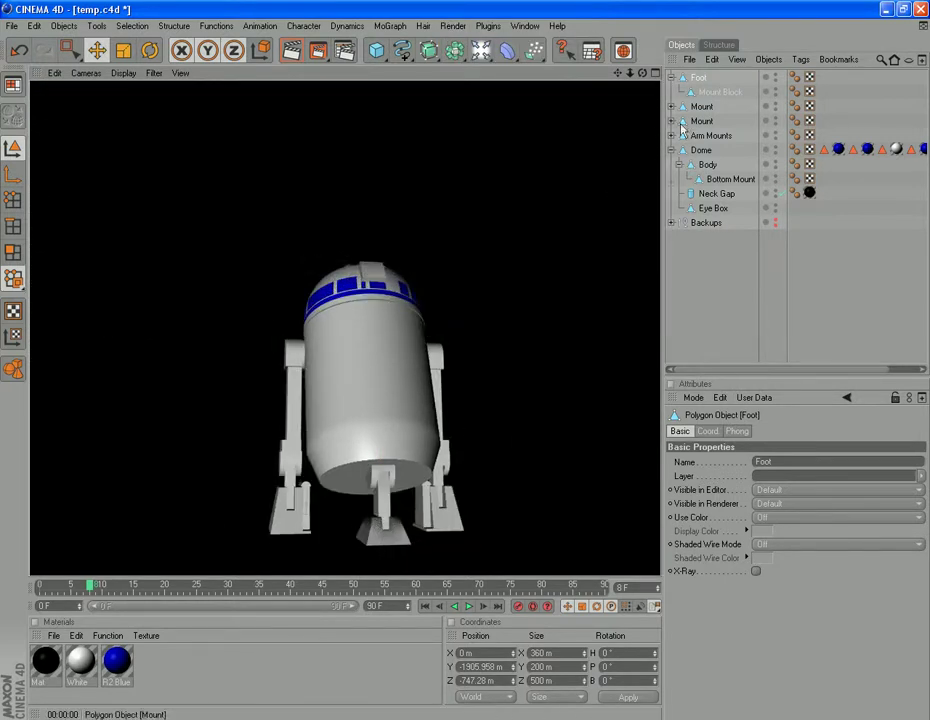
# Set the Phong Angle of the Foot's Phong tag to 30°
pyautogui.click(698, 80)
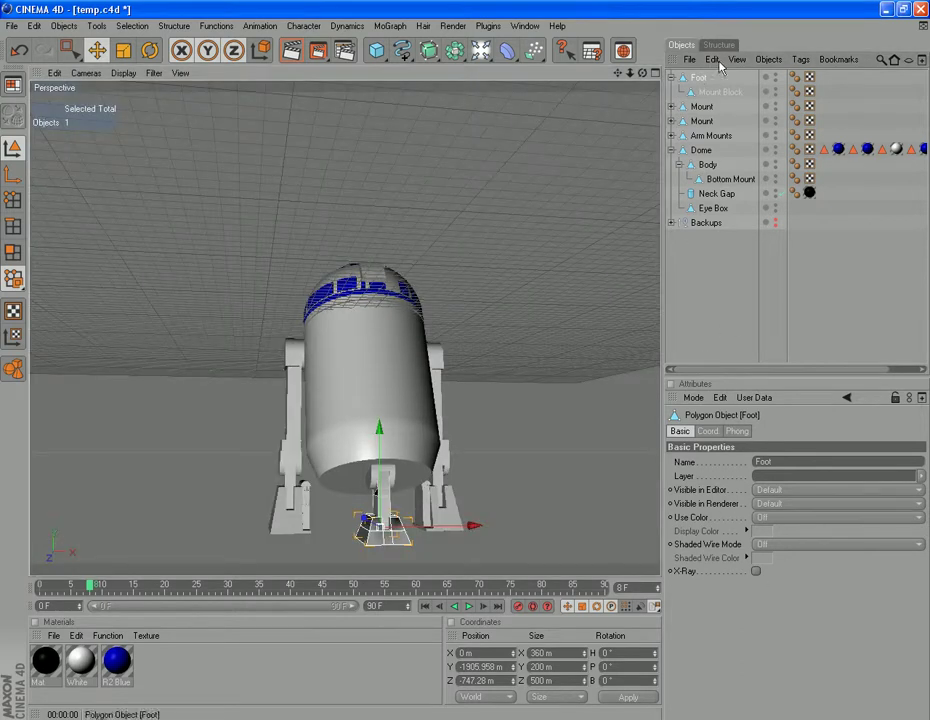
pyautogui.click(794, 78)
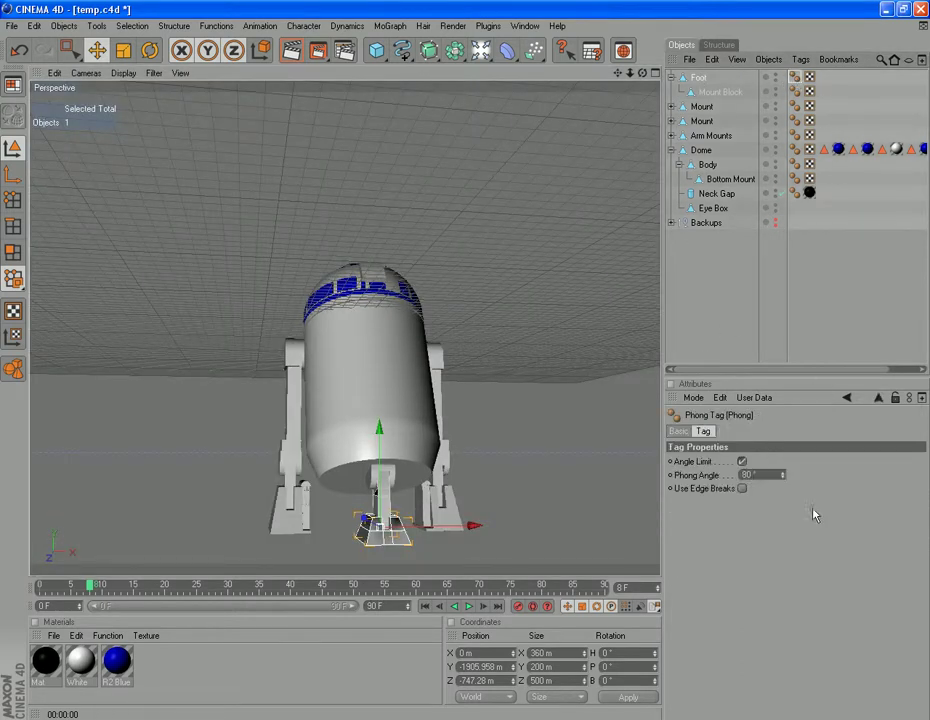
pyautogui.doubleClick(748, 475)
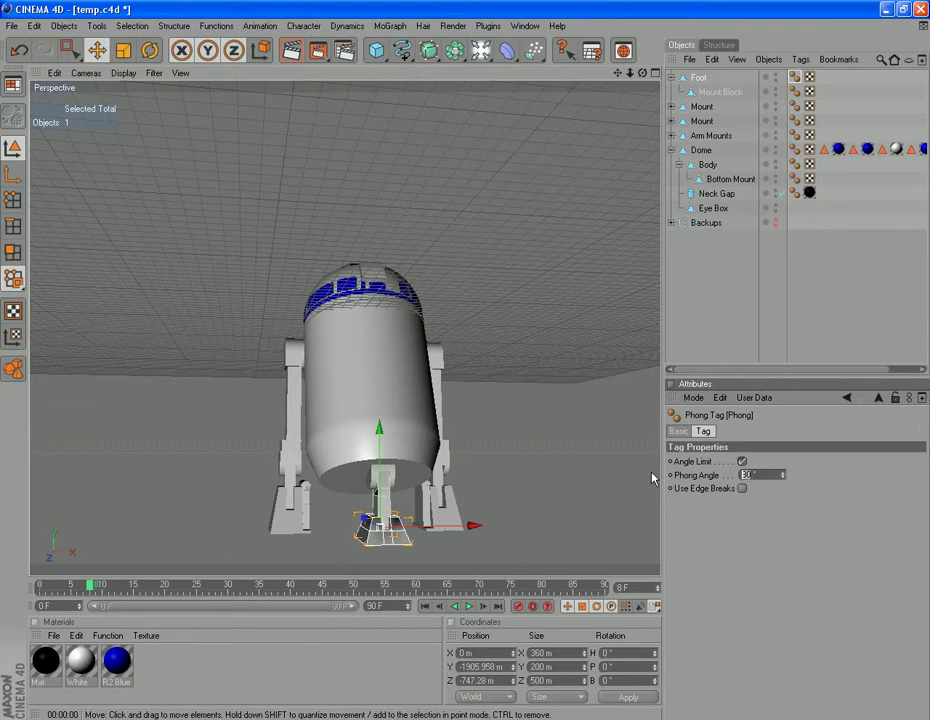
pyautogui.write('30')
pyautogui.press('Return')
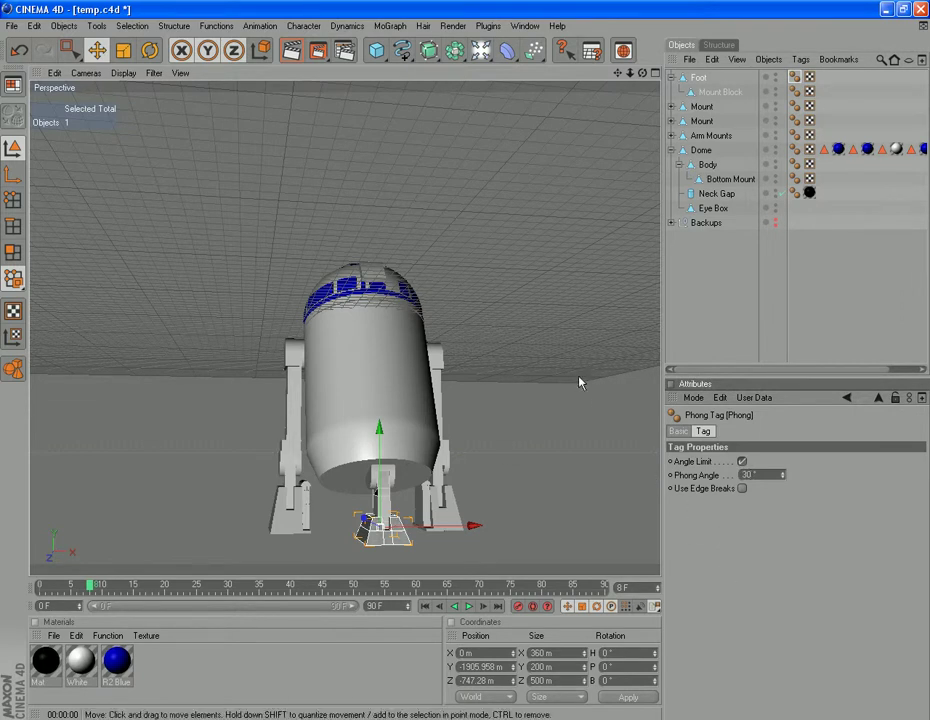
# Add a Cylinder primitive and raise it above the dome to about Y 1053 m
pyautogui.moveTo(643, 75); pyautogui.dragTo(567, 83)
pyautogui.click(671, 77)
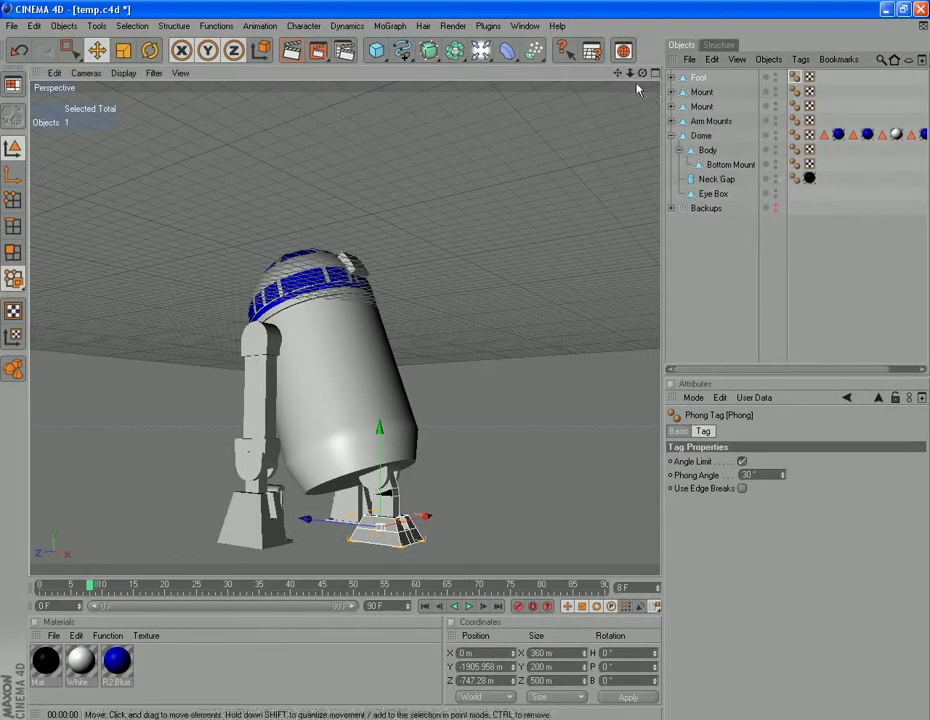
pyautogui.moveTo(643, 76); pyautogui.dragTo(577, 212)
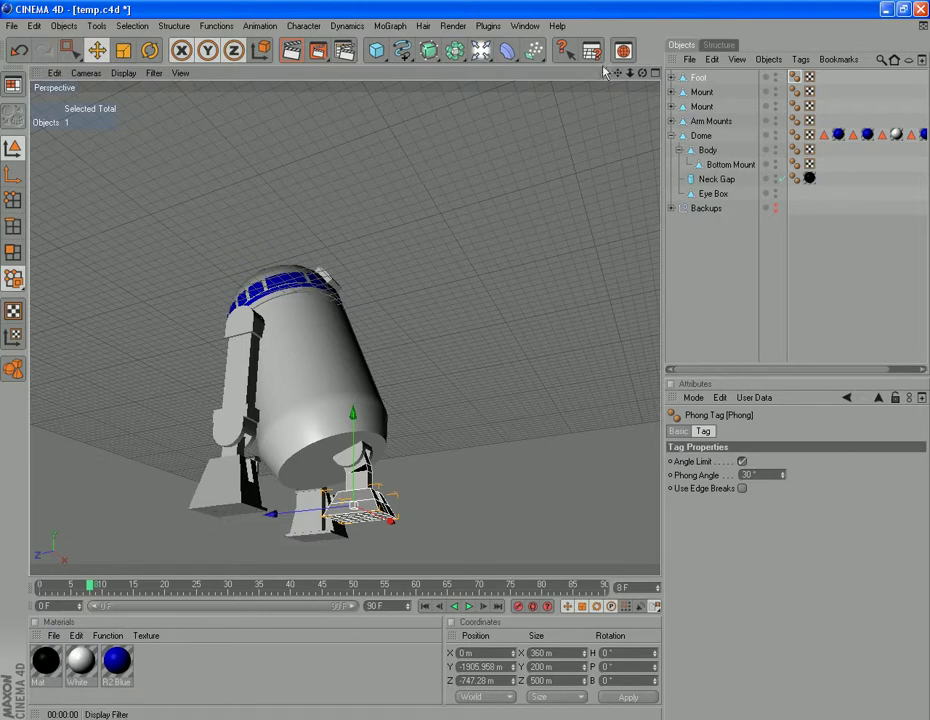
pyautogui.moveTo(620, 76); pyautogui.dragTo(619, 167)
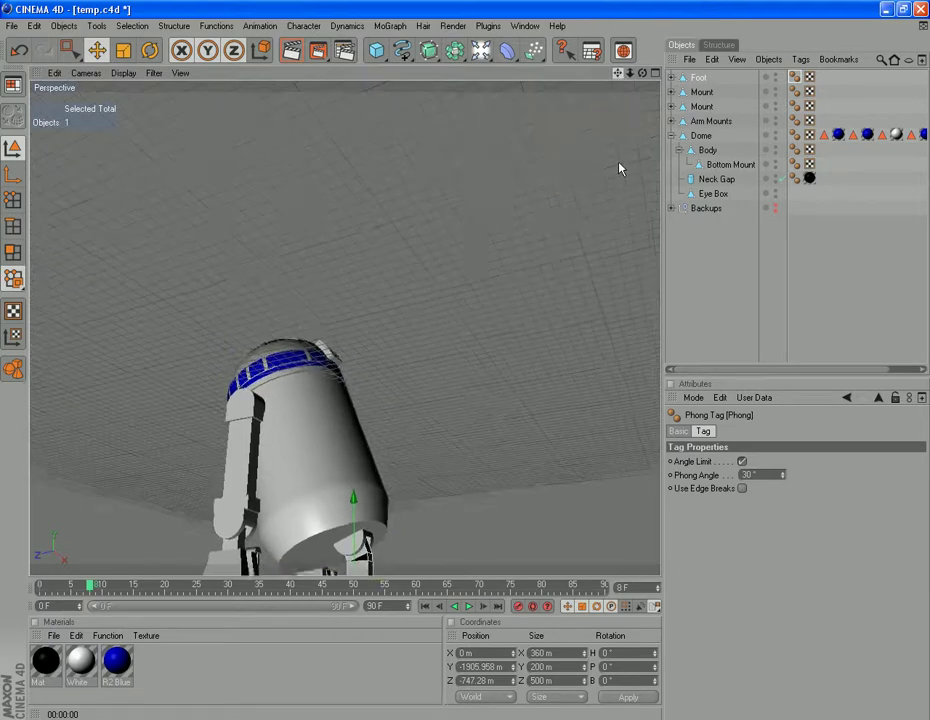
pyautogui.click(63, 26)
pyautogui.moveTo(97, 75)
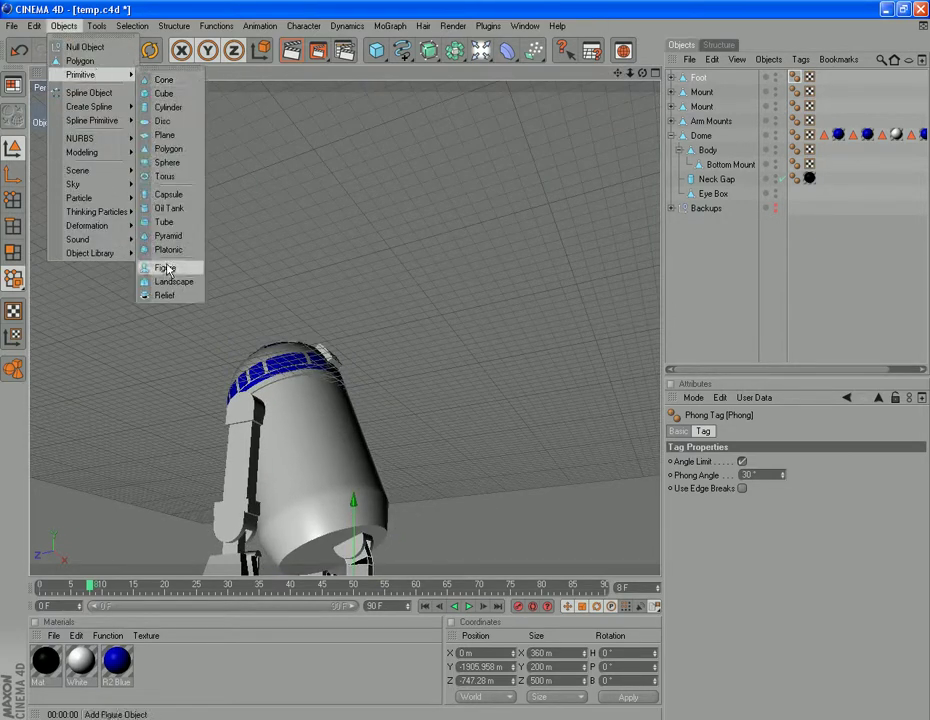
pyautogui.click(167, 107)
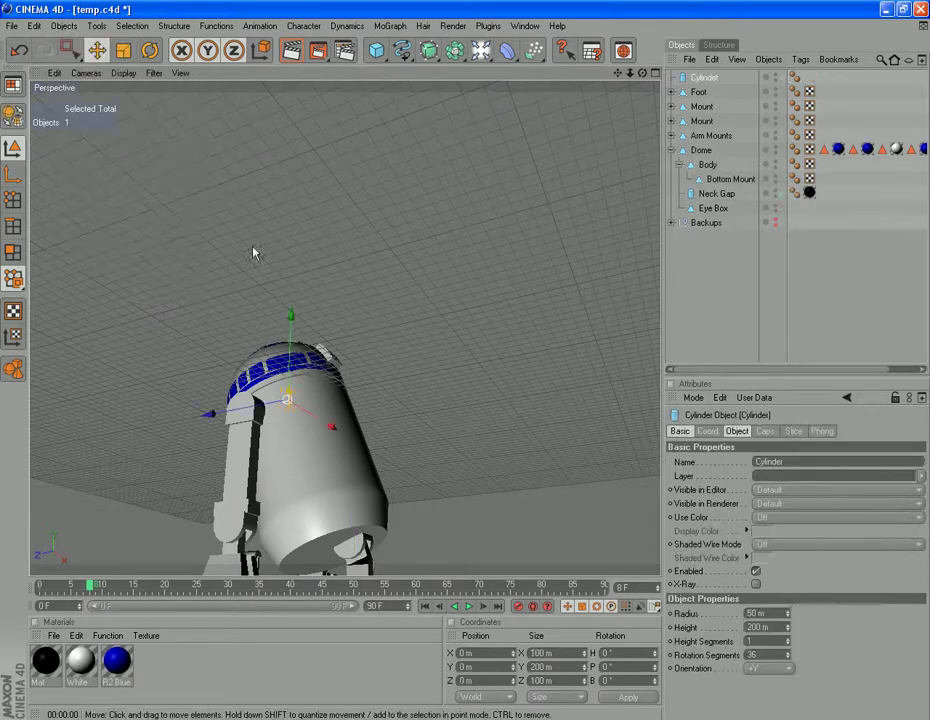
pyautogui.moveTo(298, 322); pyautogui.dragTo(303, 253)
# Set the new cylinder's orientation to +X
pyautogui.click(765, 668)
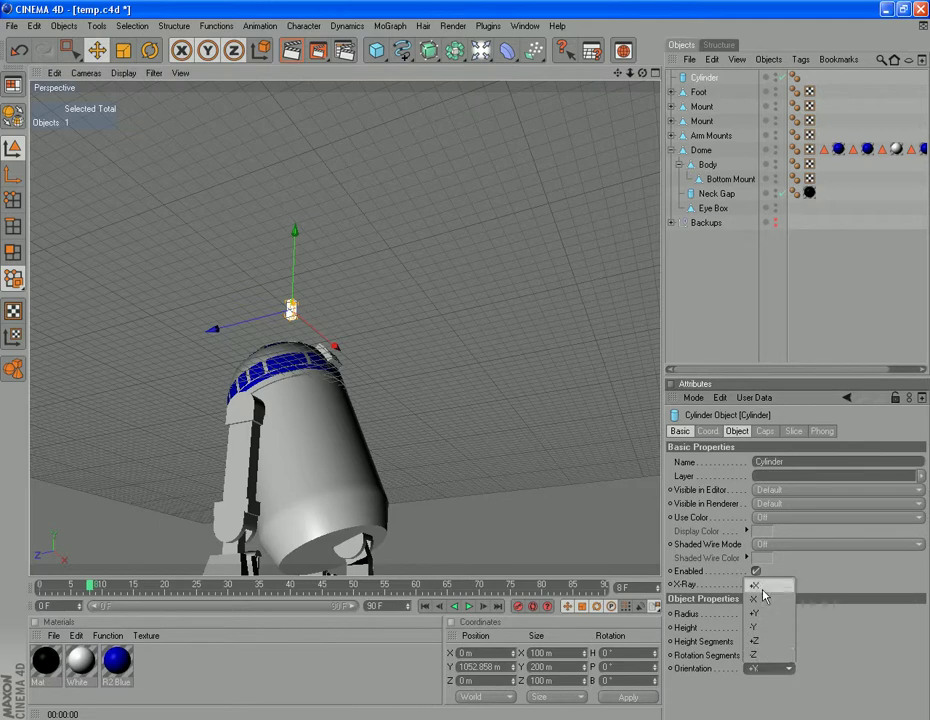
pyautogui.click(763, 594)
pyautogui.moveTo(642, 74); pyautogui.dragTo(397, 12)
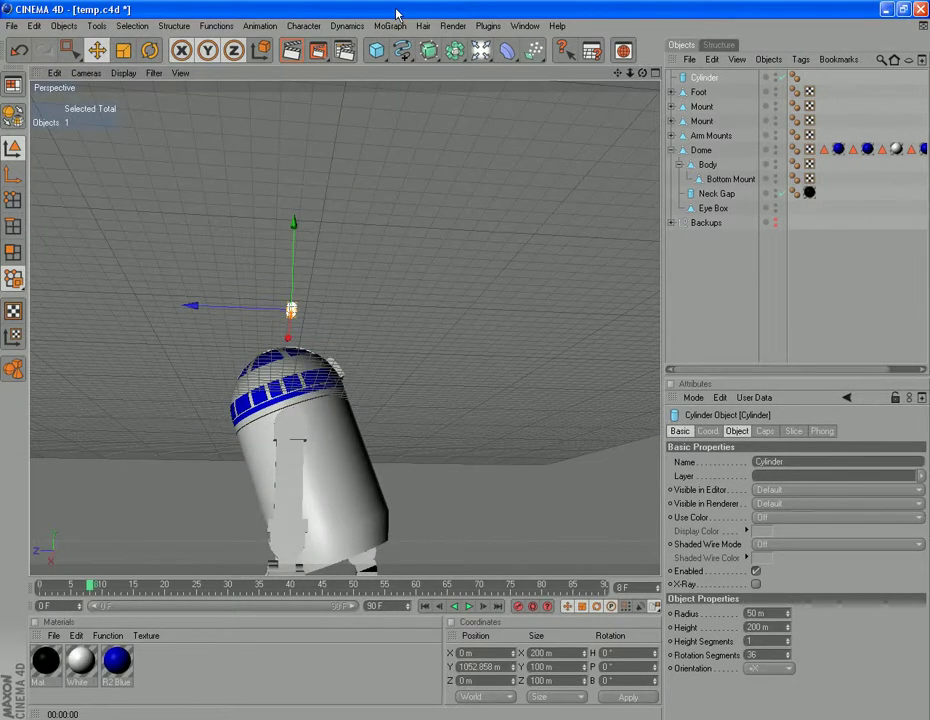
# Lower the new cylinder from above the dome to the base of the feet, at about Y -1914 m
pyautogui.moveTo(295, 224); pyautogui.dragTo(362, 450)
pyautogui.scroll(1, 431, 460)
pyautogui.scroll(-5, 433, 459)
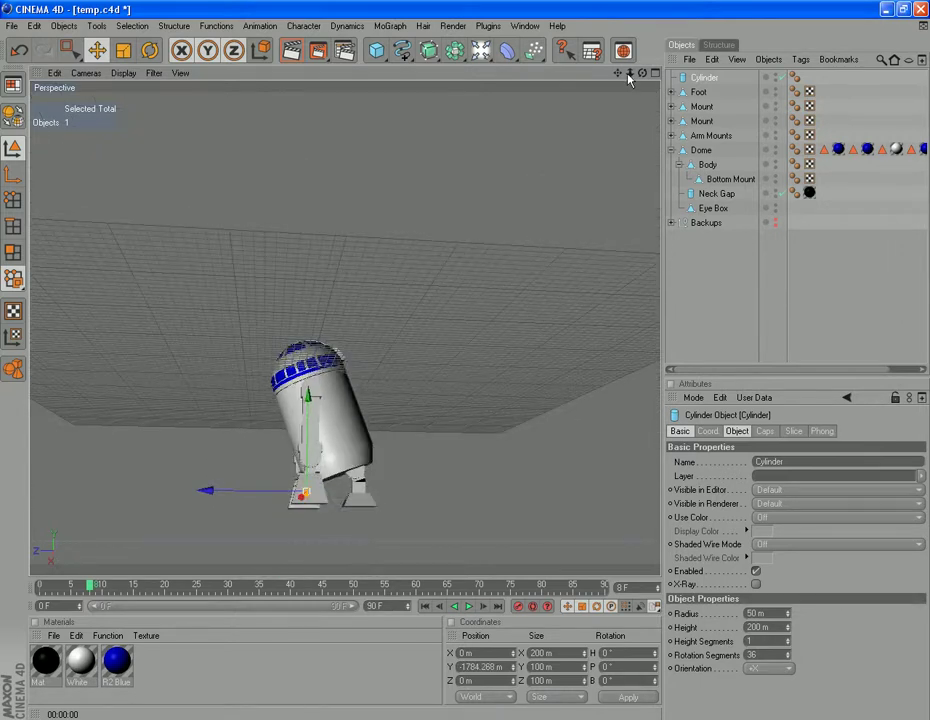
pyautogui.moveTo(618, 73); pyautogui.dragTo(640, 12)
pyautogui.scroll(4, 480, 468)
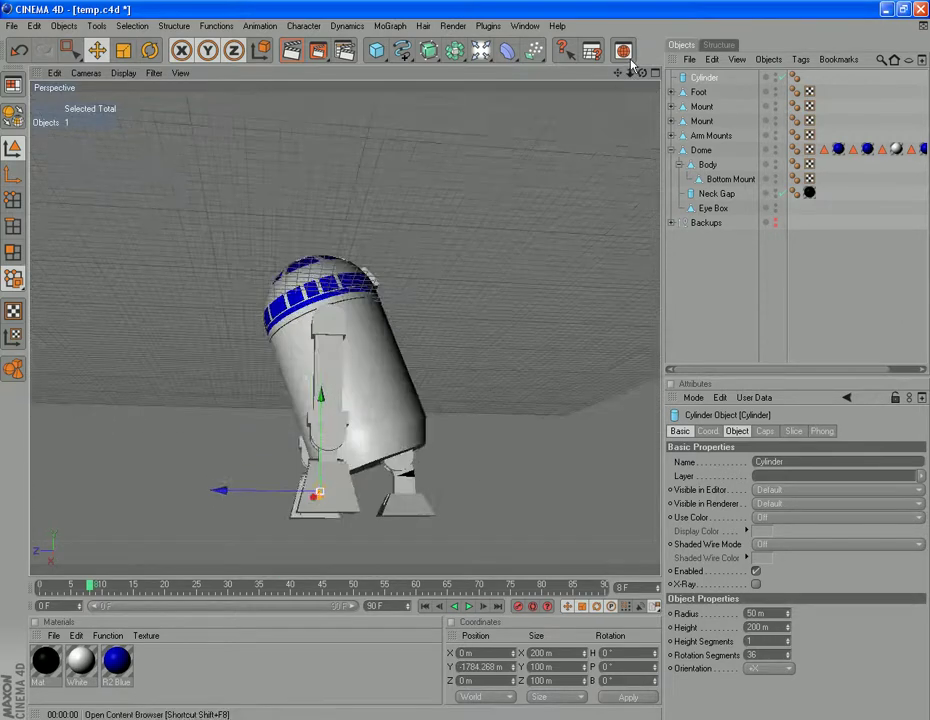
pyautogui.moveTo(618, 73); pyautogui.dragTo(618, 14)
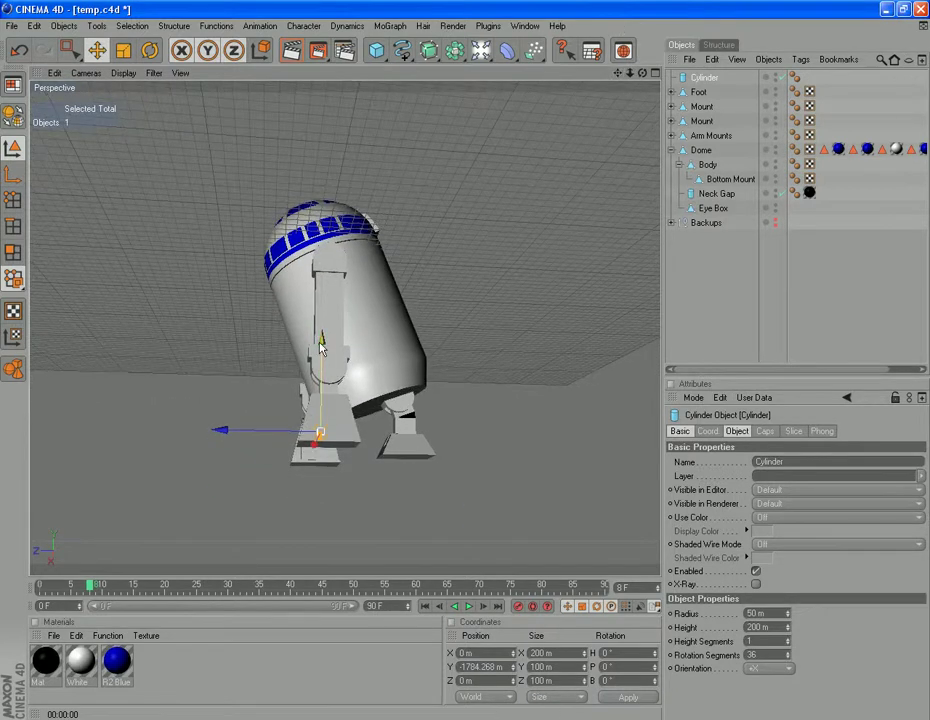
pyautogui.moveTo(320, 345); pyautogui.dragTo(318, 364)
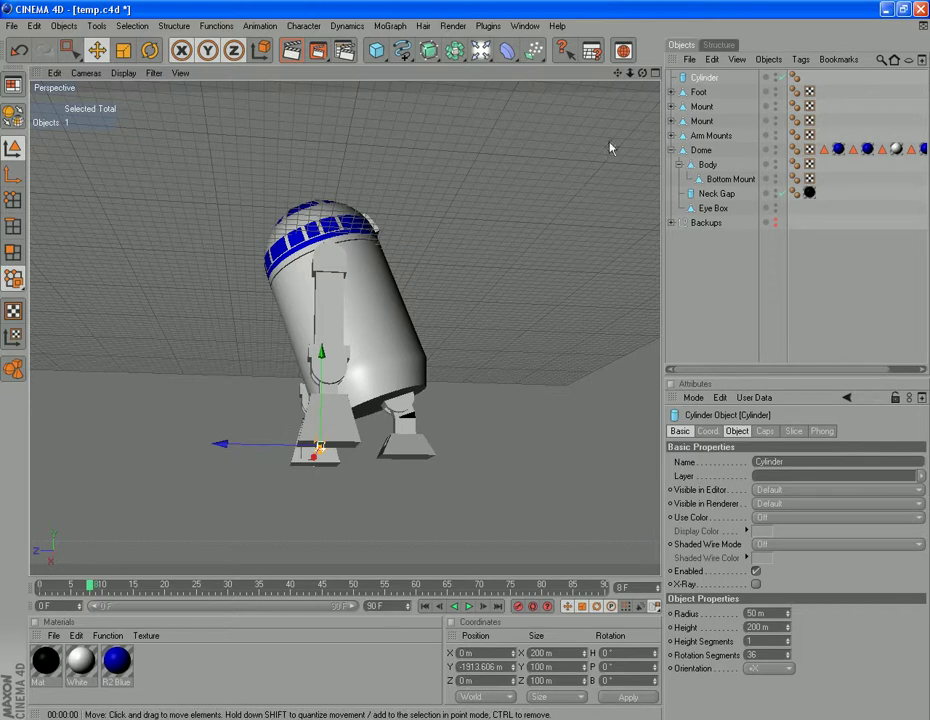
# Switch to the Left view and lower the cylinder to the bottom edge of the side foot, at about Y -1980 m
pyautogui.moveTo(642, 74); pyautogui.dragTo(650, 50)
pyautogui.click(86, 73)
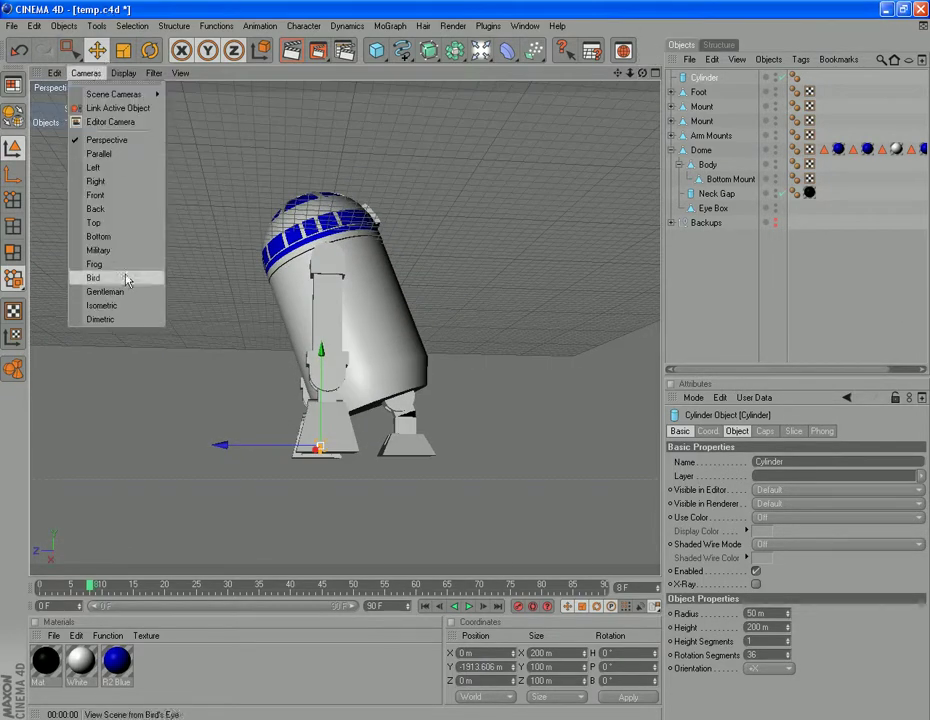
pyautogui.click(114, 168)
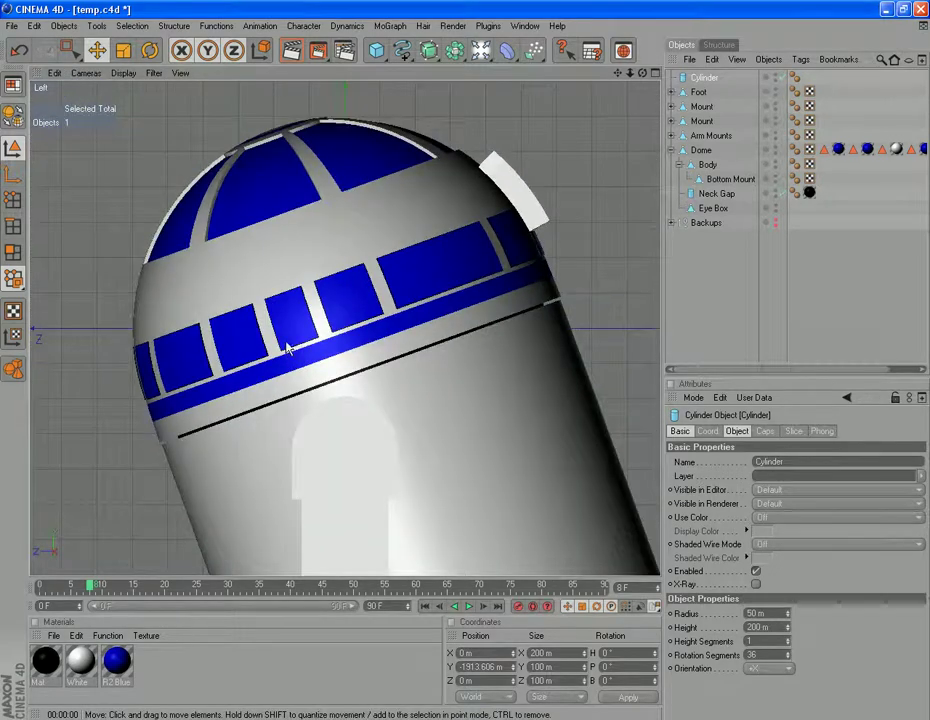
pyautogui.scroll(-6, 287, 341)
pyautogui.moveTo(617, 74); pyautogui.dragTo(618, 3)
pyautogui.moveTo(347, 353); pyautogui.dragTo(347, 361)
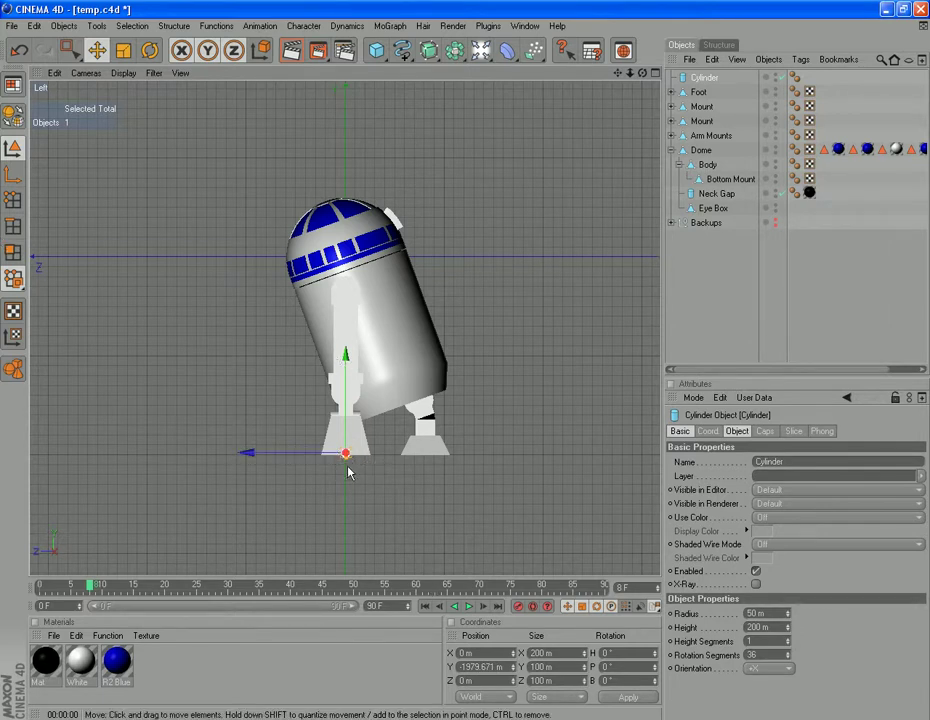
# Copy the Y position of the front foot's bottom corner point, -2005.958 m, to the cylinder's Y position
pyautogui.click(700, 92)
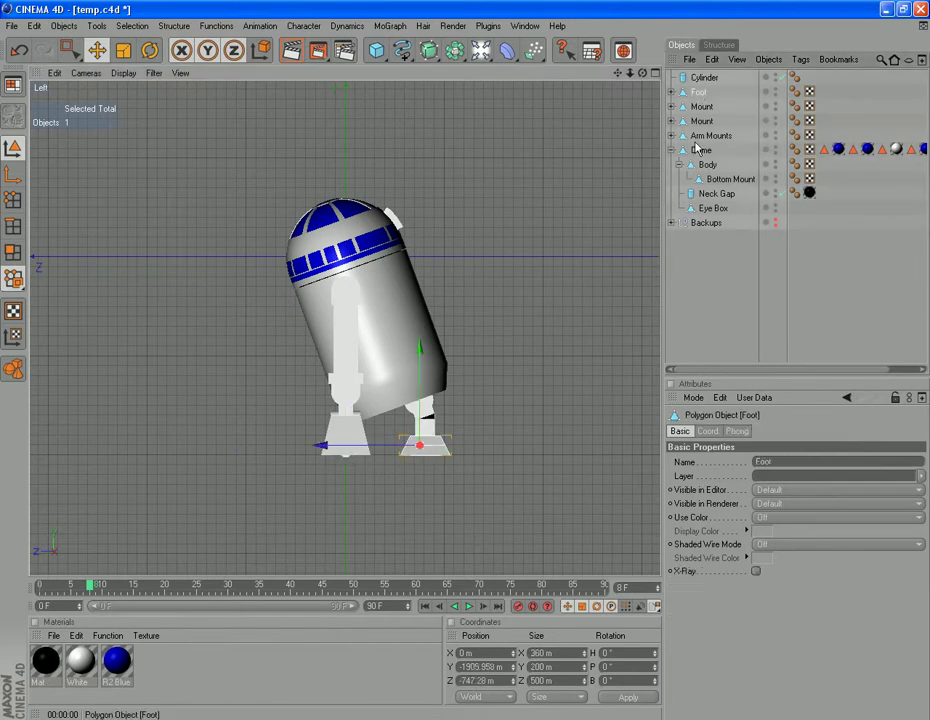
pyautogui.click(12, 200)
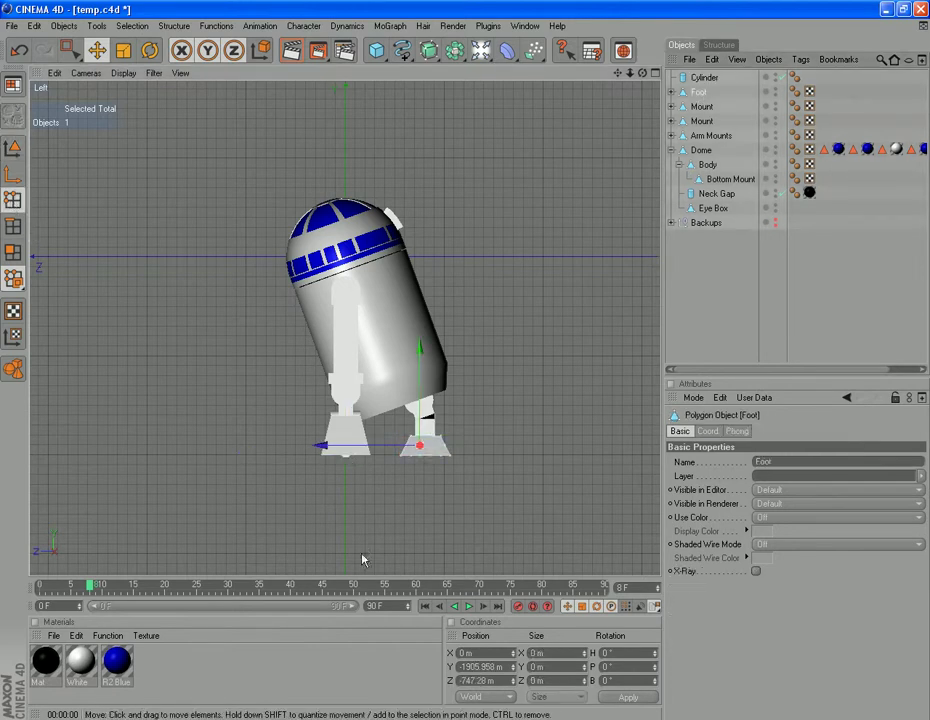
pyautogui.click(400, 456)
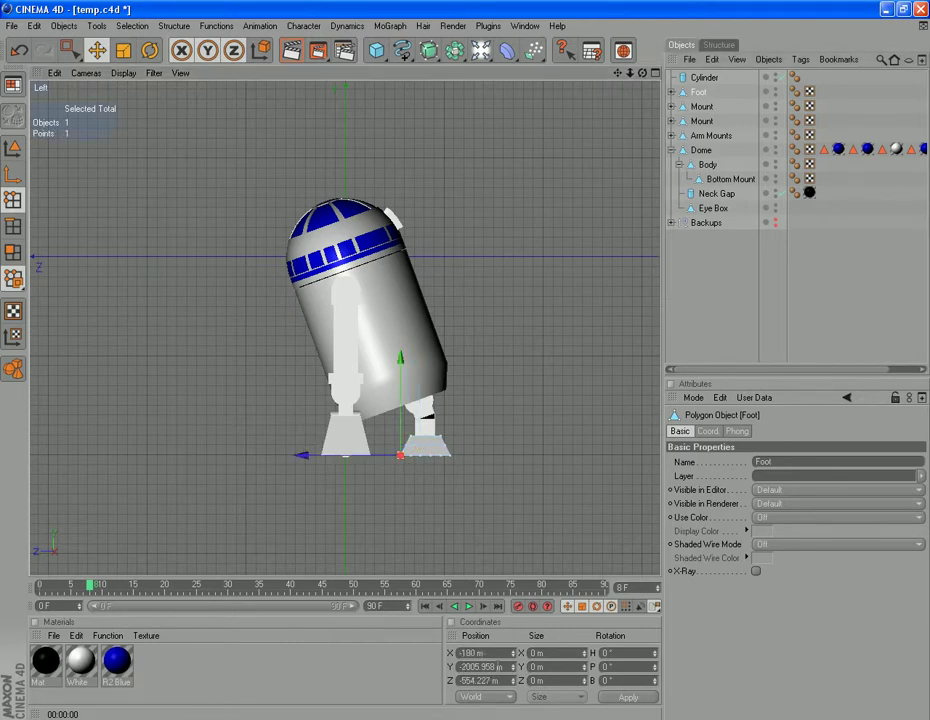
pyautogui.click(497, 666)
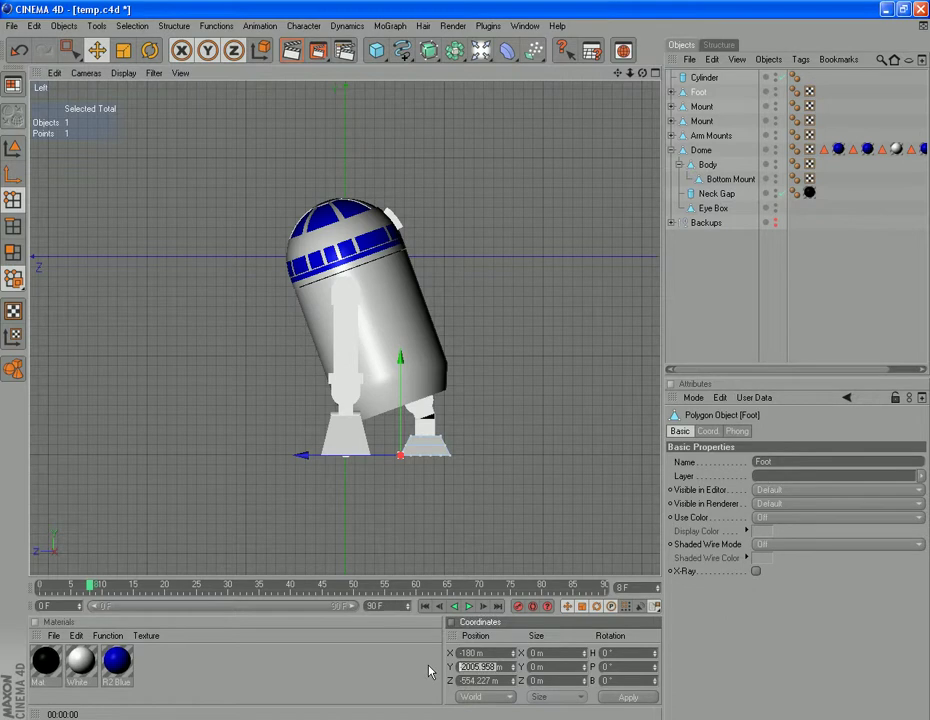
pyautogui.click(712, 78)
pyautogui.click(13, 148)
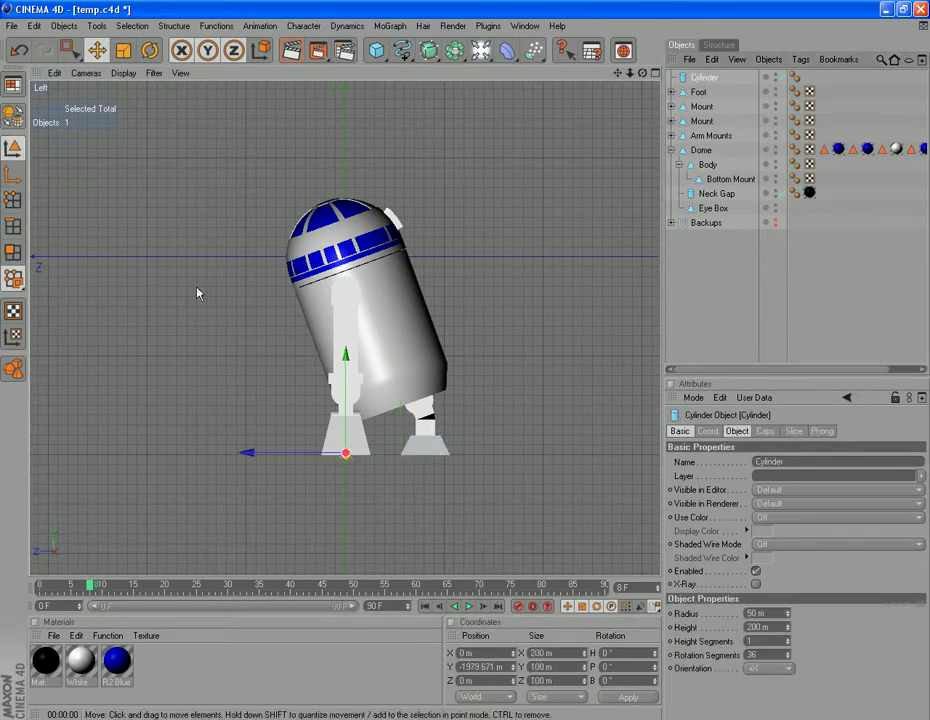
pyautogui.doubleClick(482, 667)
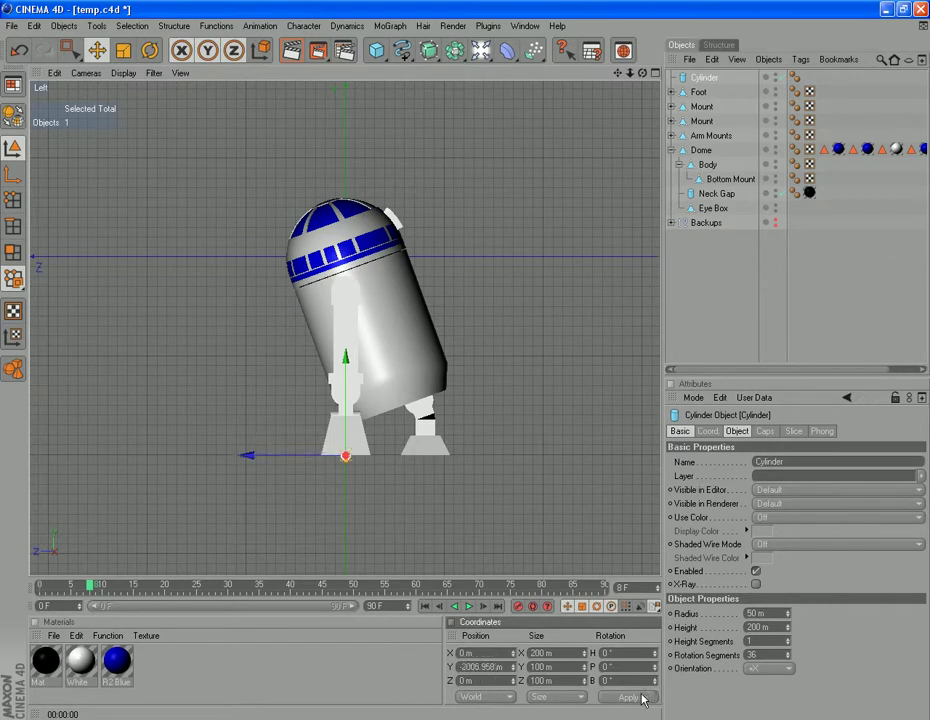
# Set the cylinder's radius to 30 m and render the side view to check its size under the foot
pyautogui.scroll(3, 407, 556)
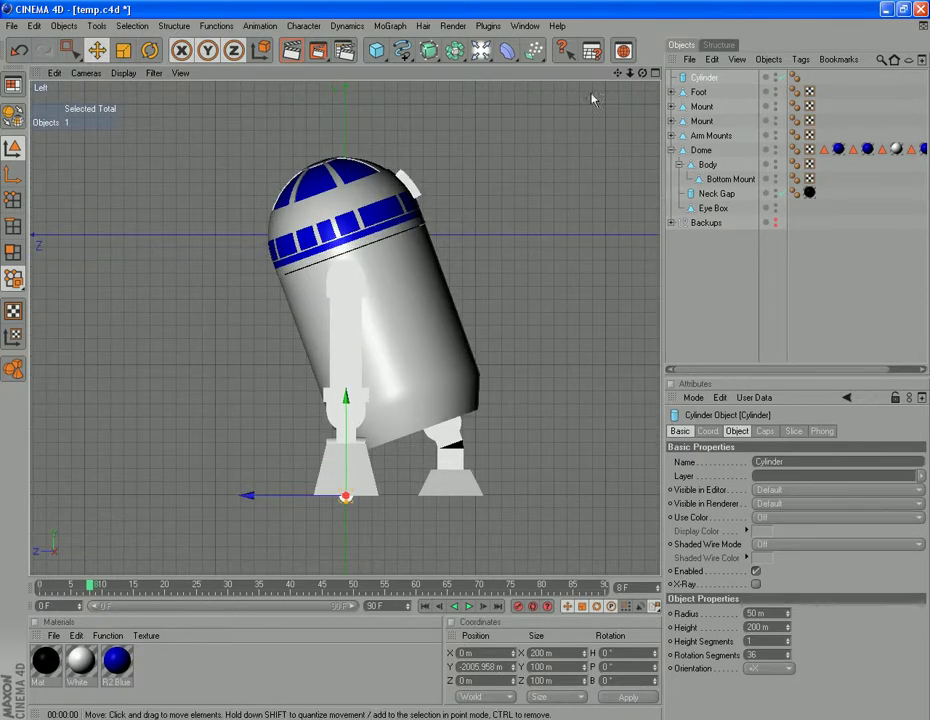
pyautogui.moveTo(618, 74); pyautogui.dragTo(610, 50)
pyautogui.scroll(1, 410, 481)
pyautogui.scroll(2, 410, 487)
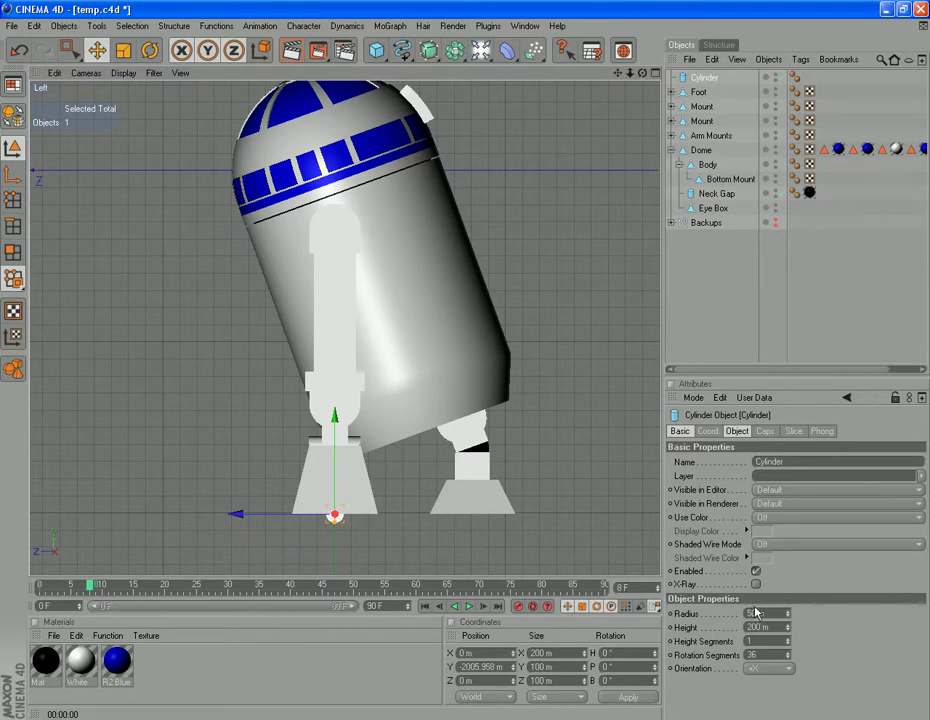
pyautogui.moveTo(756, 613); pyautogui.dragTo(684, 602)
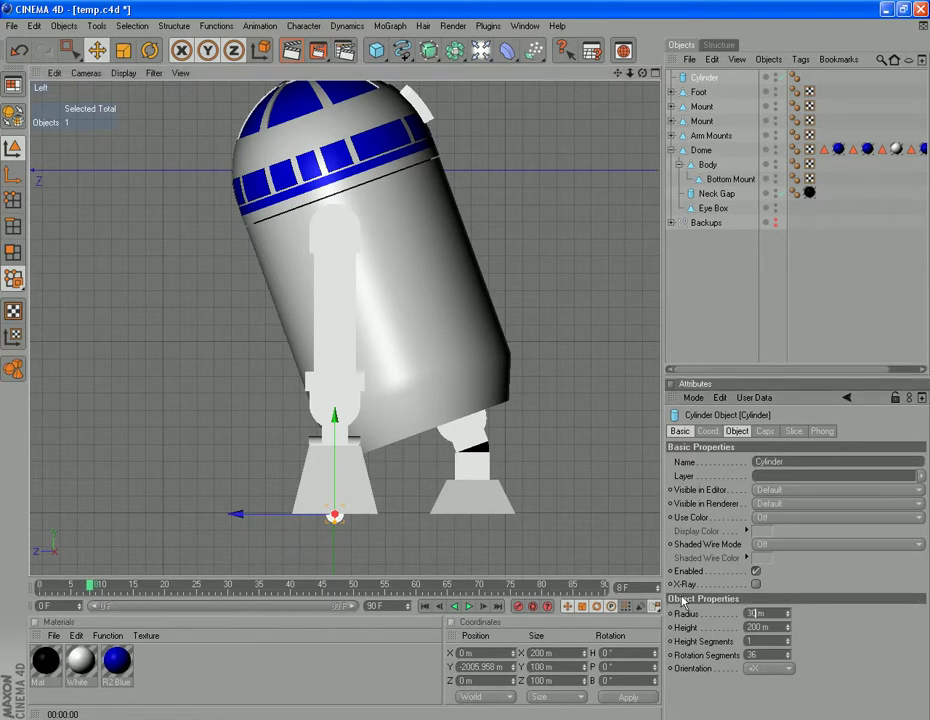
pyautogui.press('Return')
pyautogui.doubleClick(489, 667)
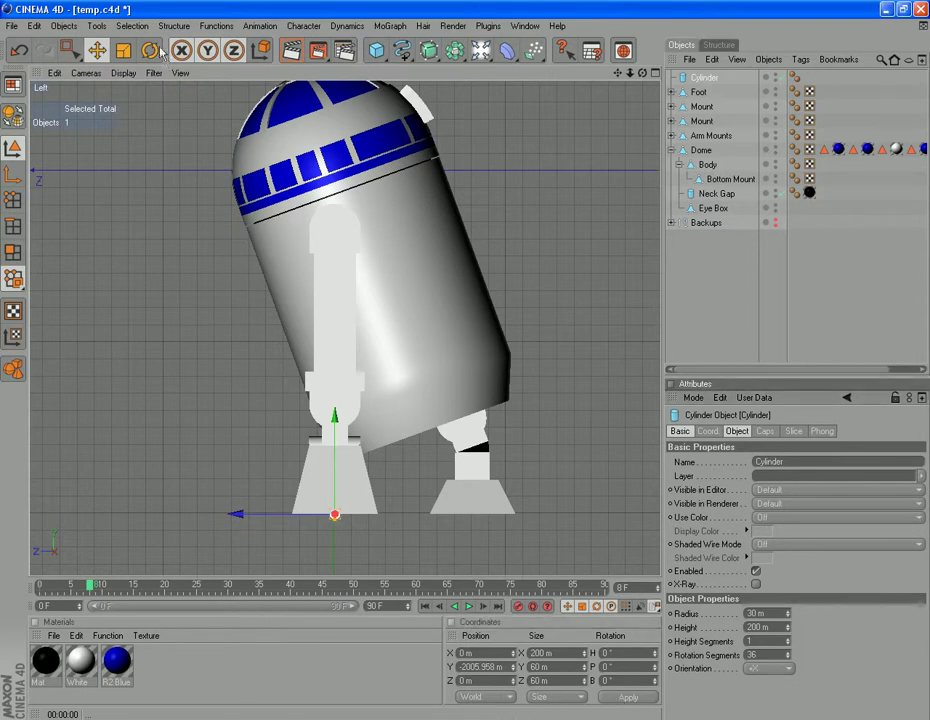
pyautogui.click(454, 26)
pyautogui.click(472, 42)
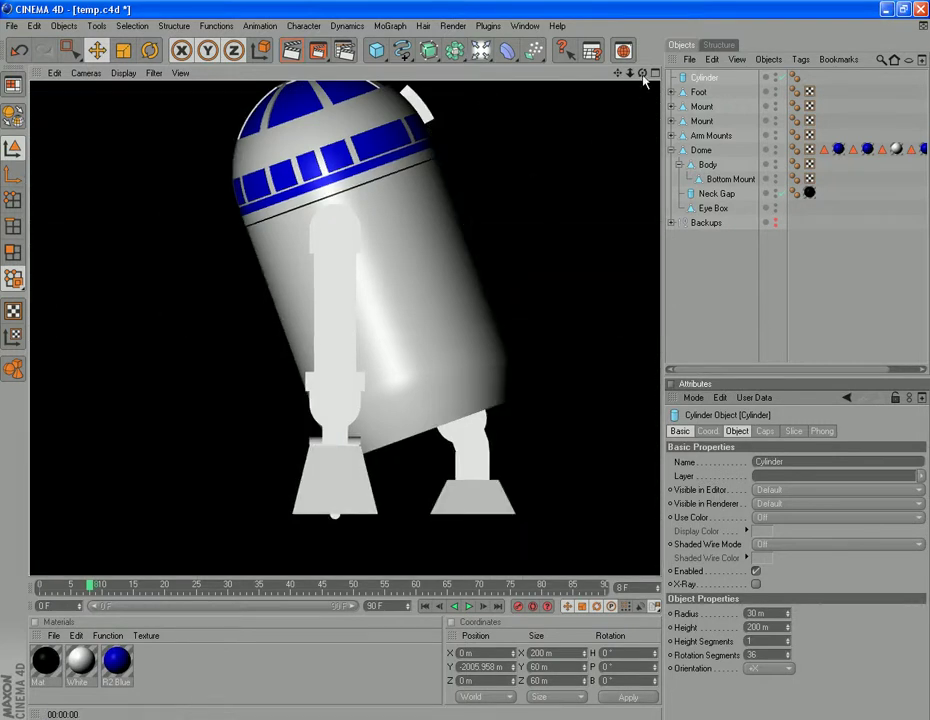
# Set the cylinder's radius to 15 m and render the side view again
pyautogui.click(703, 78)
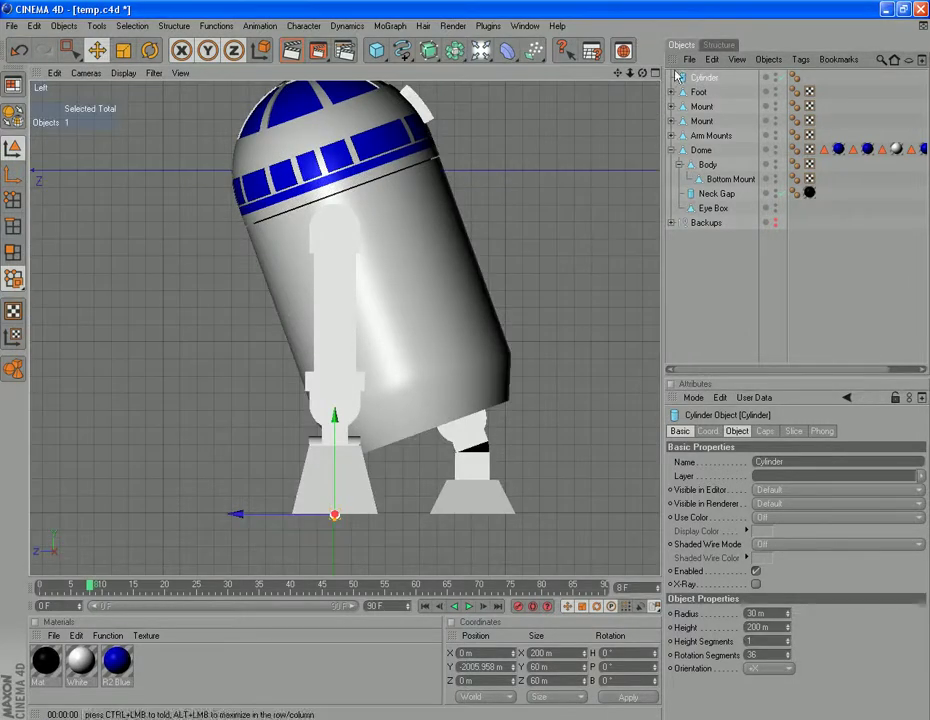
pyautogui.moveTo(759, 613); pyautogui.dragTo(628, 597)
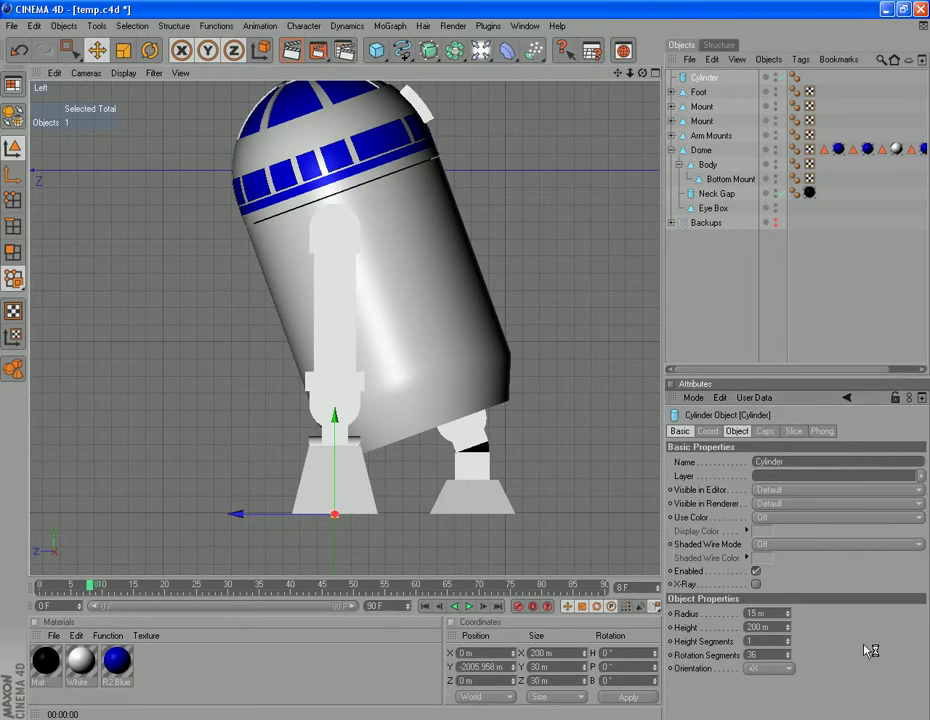
pyautogui.moveTo(494, 668); pyautogui.dragTo(475, 667)
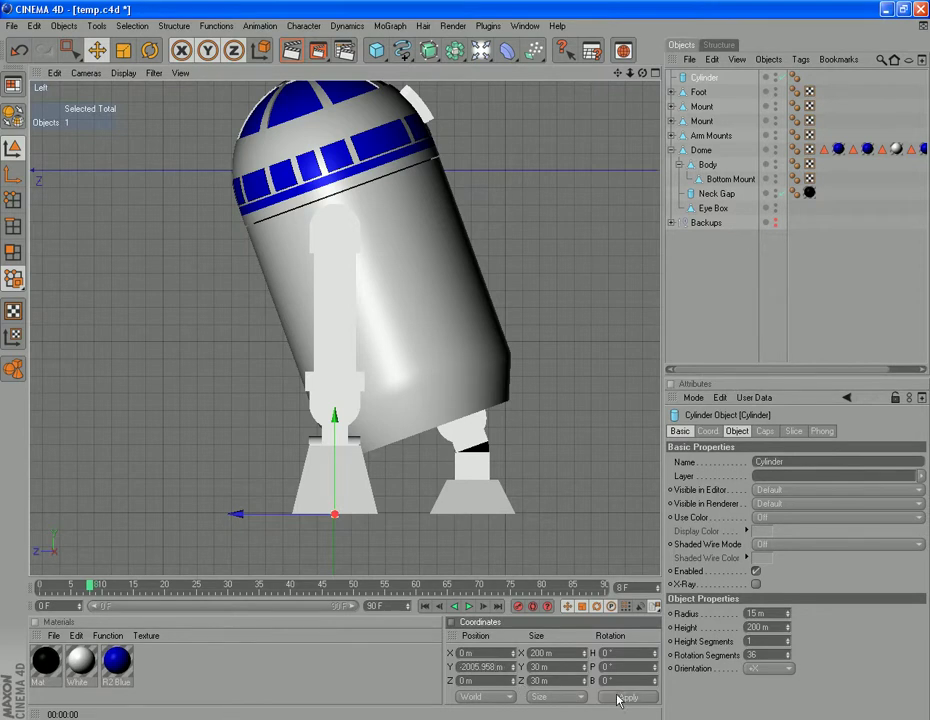
pyautogui.click(453, 25)
pyautogui.click(482, 46)
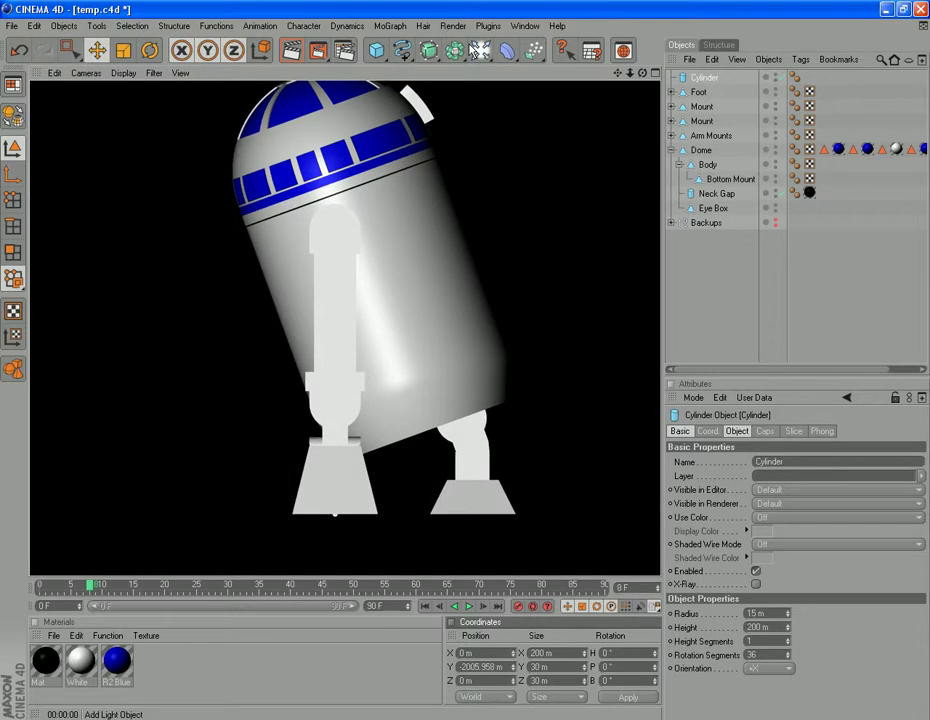
# Set the cylinder's radius to 25 m and move it along Z under the side foot's front edge, to about -140 m
pyautogui.doubleClick(753, 613)
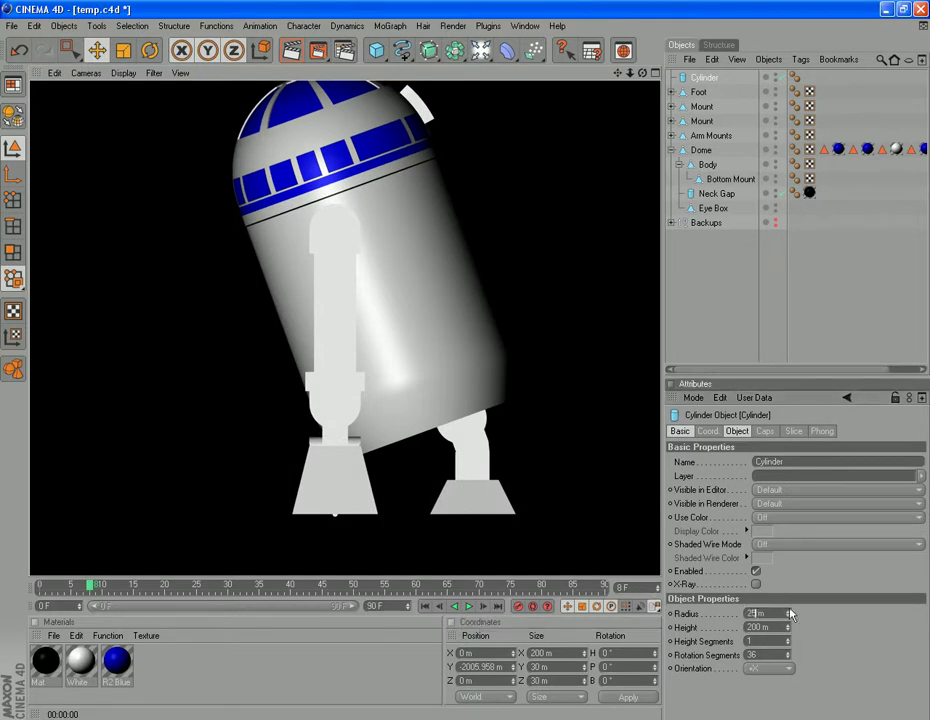
pyautogui.press('Return')
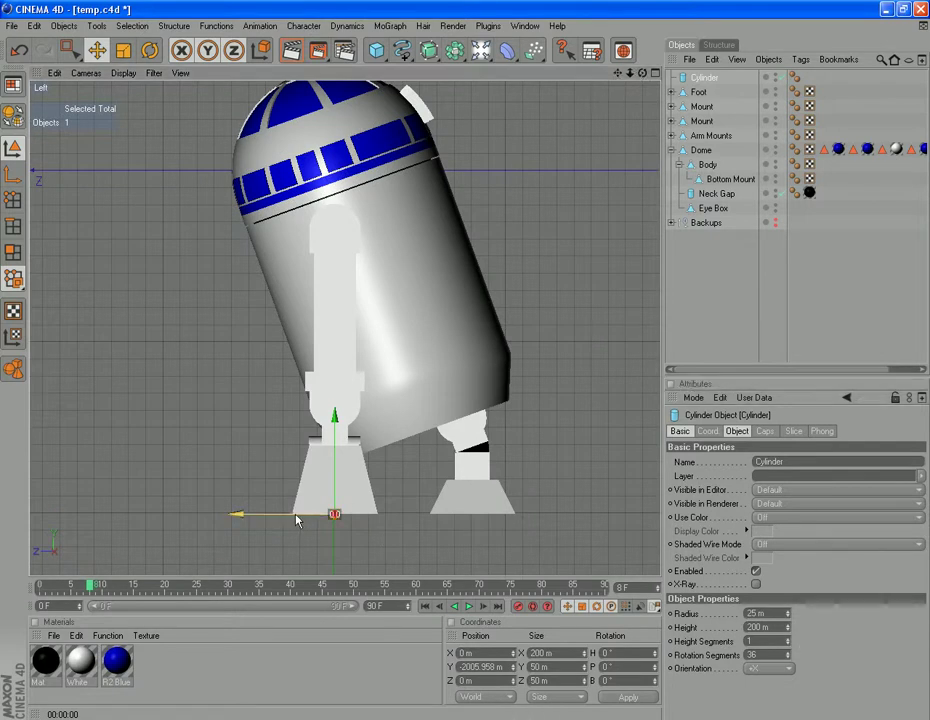
pyautogui.moveTo(297, 520); pyautogui.dragTo(320, 519)
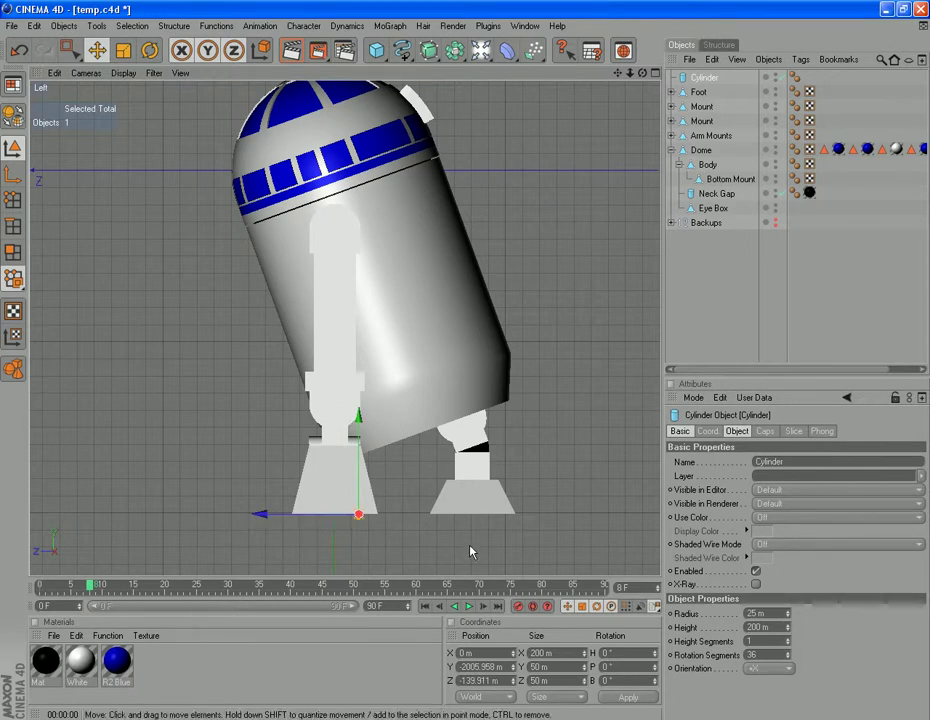
# Paste a copy of the cylinder, move it along Z to about 68 m, and paste four more copies
pyautogui.hotkey('ctrl', 'v')
pyautogui.moveTo(284, 522); pyautogui.dragTo(262, 519)
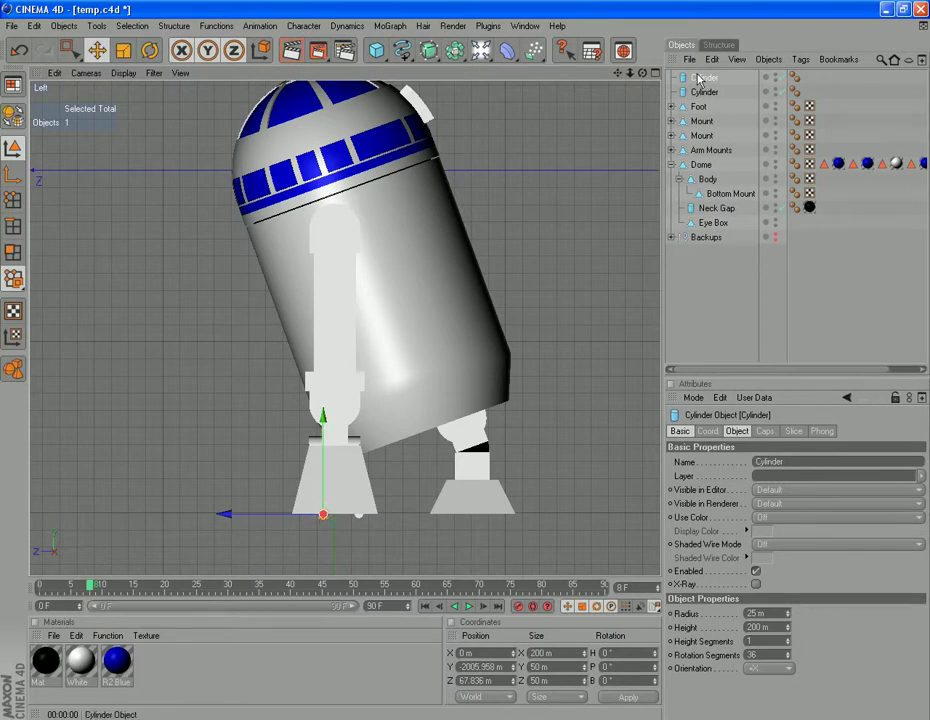
pyautogui.hotkey('ctrl', 'v')
pyautogui.hotkey('ctrl', 'v')
pyautogui.hotkey('ctrl', 'v')
pyautogui.hotkey('ctrl', 'v')
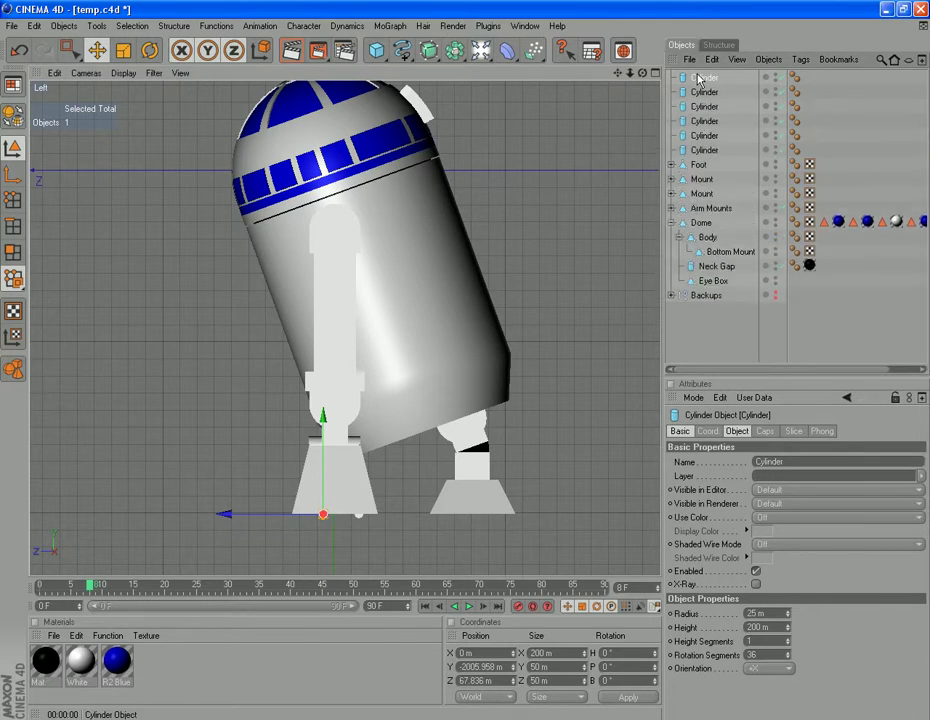
# In the Front view, move the lowest two cylinders in the object list under the side foot on the negative X side, at about X -709 m
pyautogui.click(705, 149)
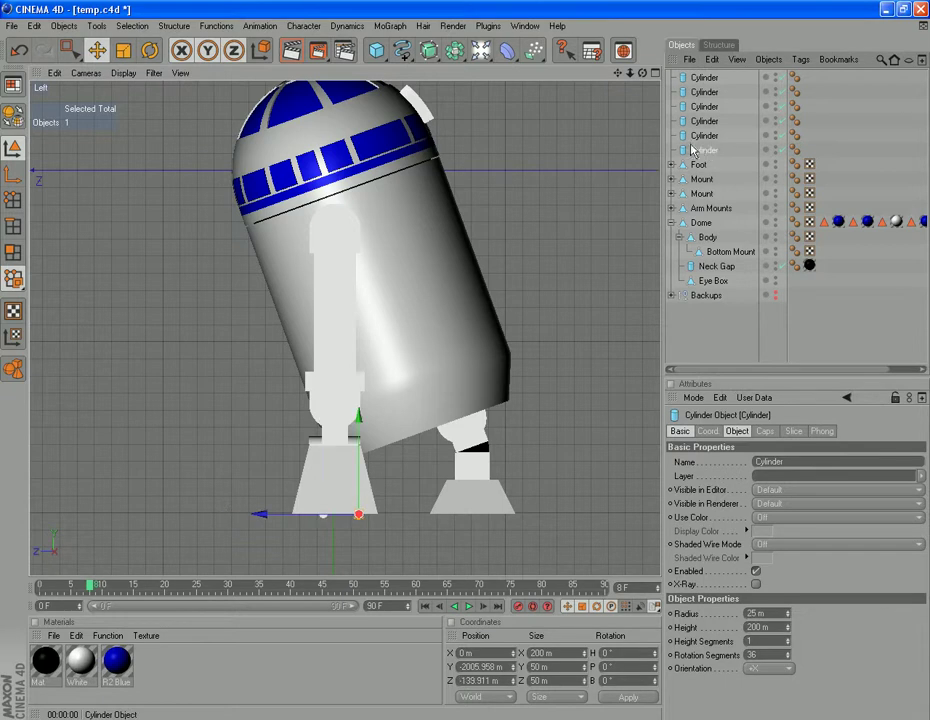
pyautogui.click(85, 73)
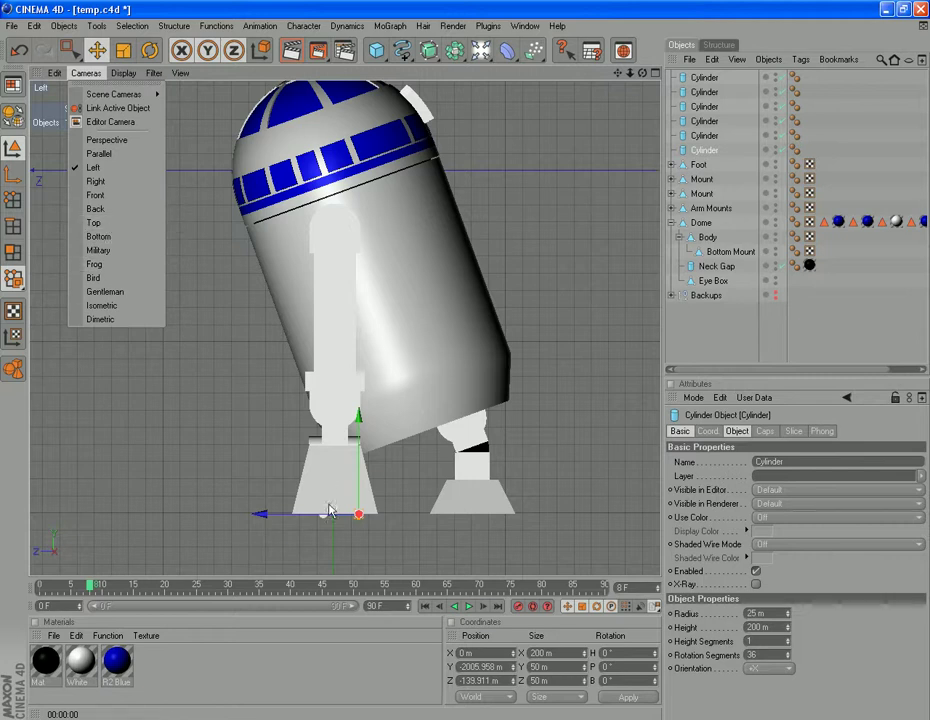
pyautogui.click(113, 196)
pyautogui.scroll(-6, 104, 316)
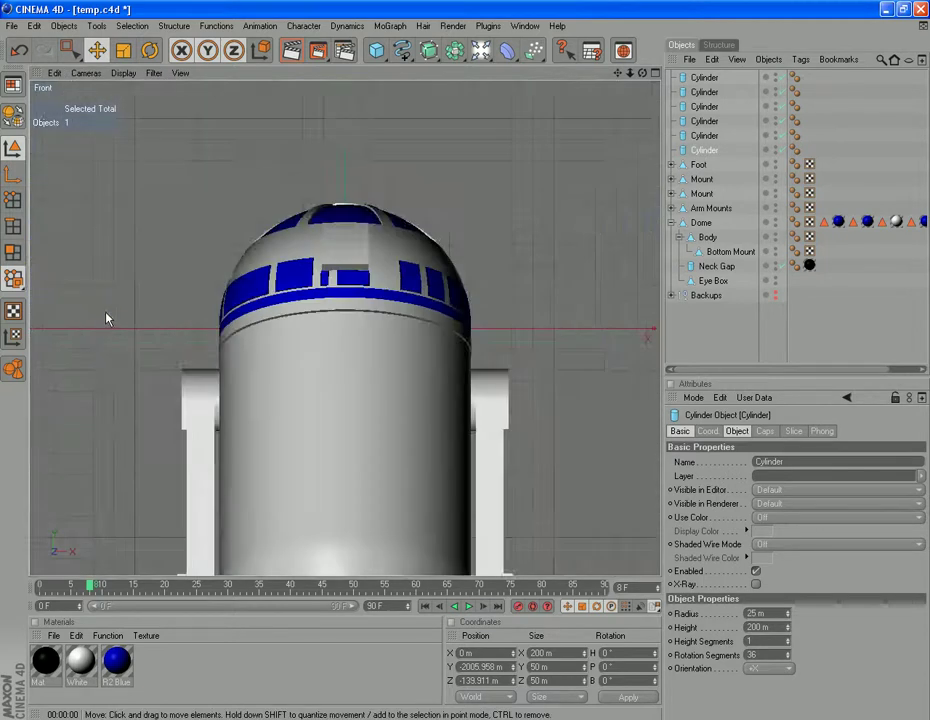
pyautogui.scroll(8, 255, 359)
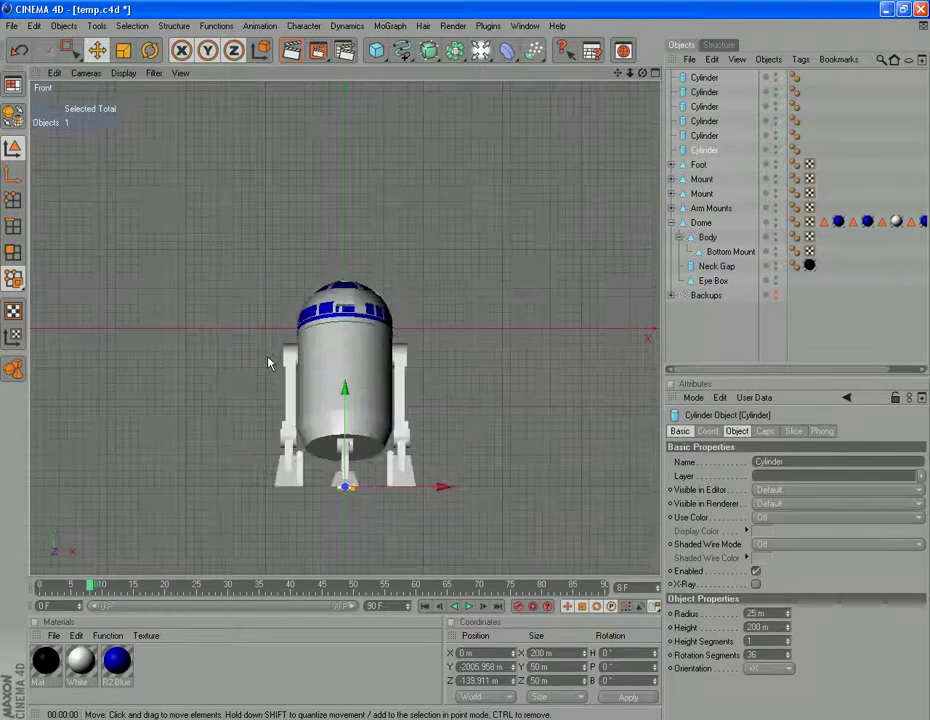
pyautogui.scroll(1, 325, 414)
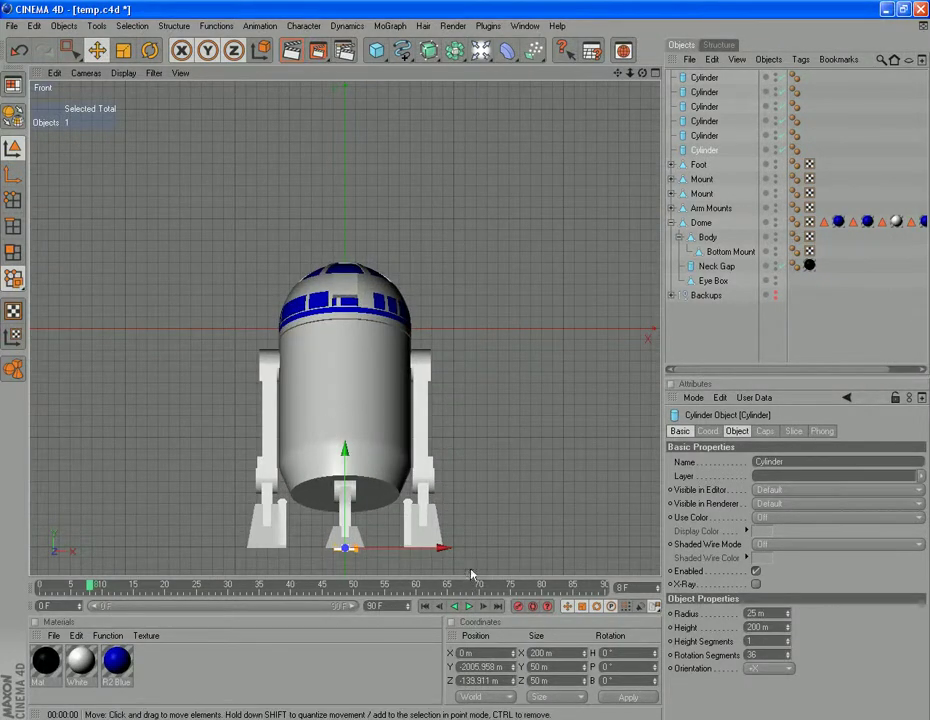
pyautogui.moveTo(444, 556); pyautogui.dragTo(367, 547)
pyautogui.click(704, 135)
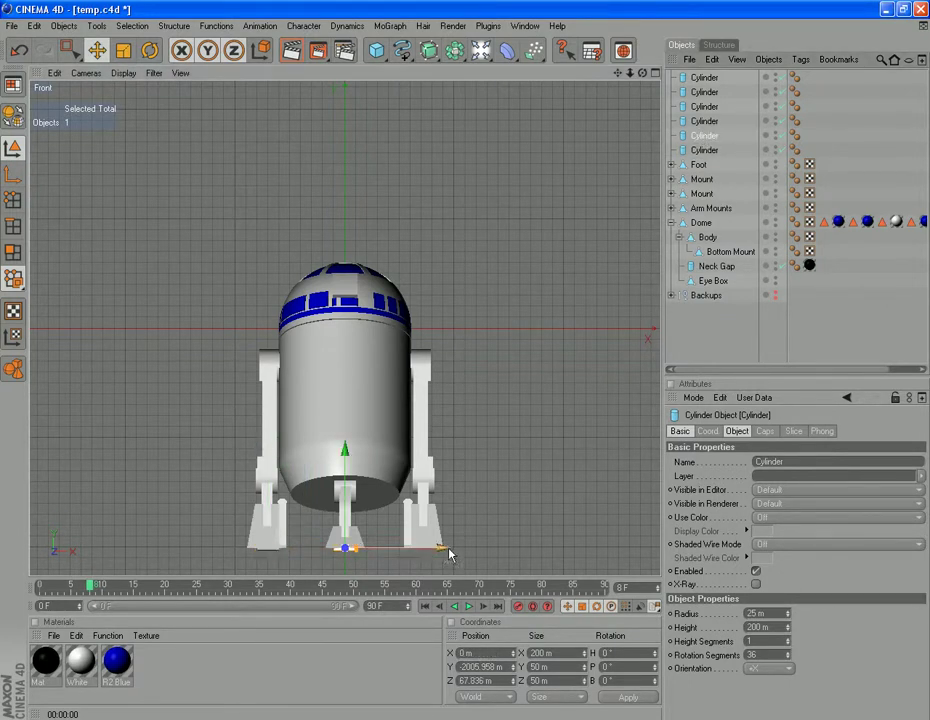
pyautogui.moveTo(436, 548); pyautogui.dragTo(368, 548)
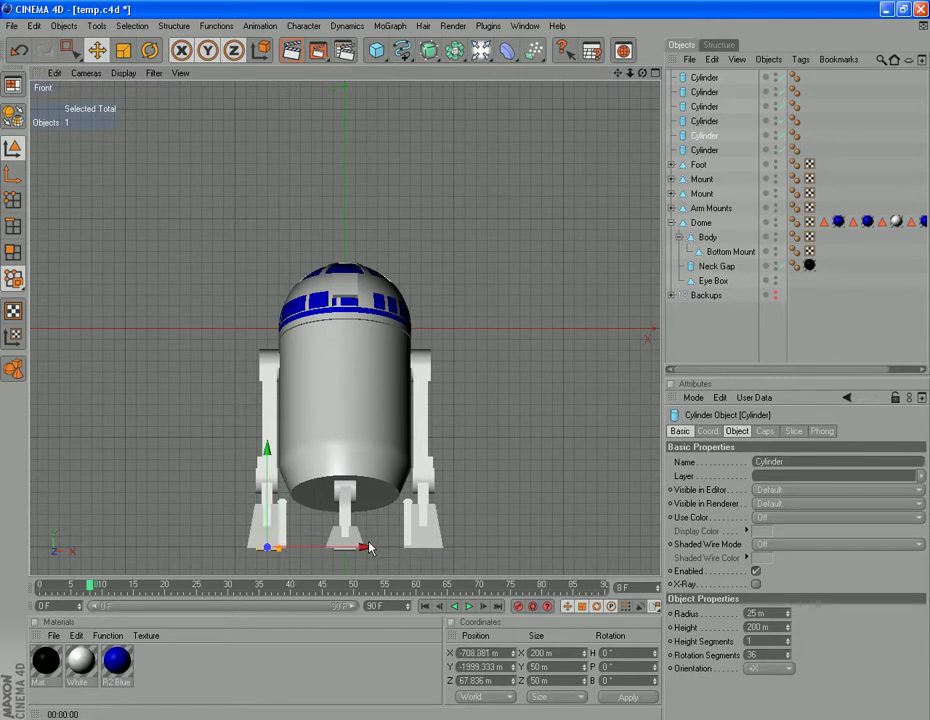
# Move the fourth and third cylinders in the object list along X under the side foot on the positive X side, at about 740 m
pyautogui.click(694, 120)
pyautogui.moveTo(443, 548); pyautogui.dragTo(517, 548)
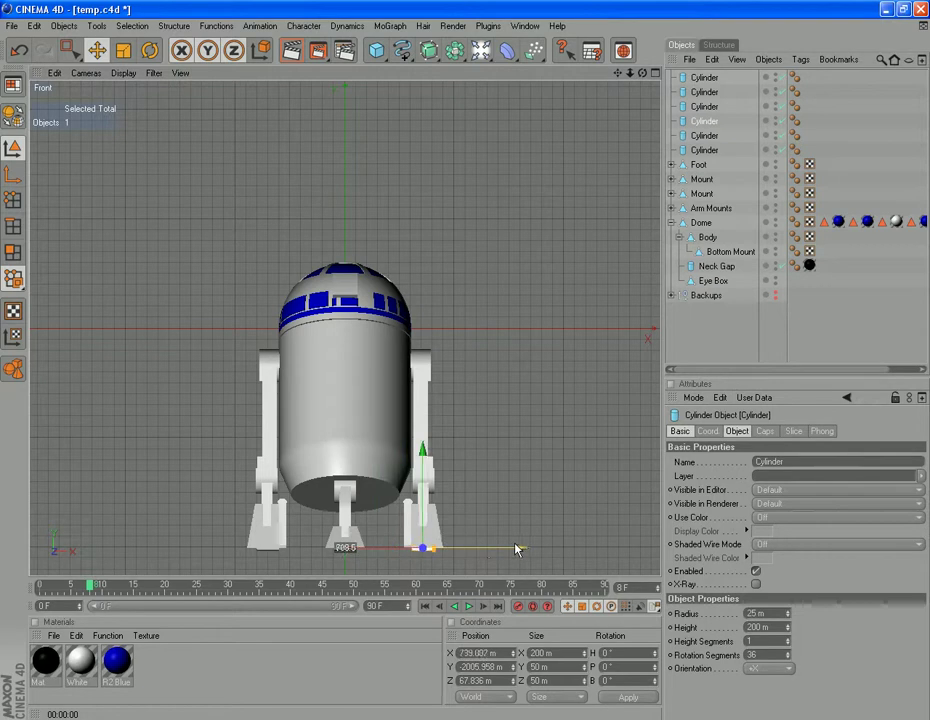
pyautogui.click(704, 106)
pyautogui.moveTo(446, 548); pyautogui.dragTo(529, 549)
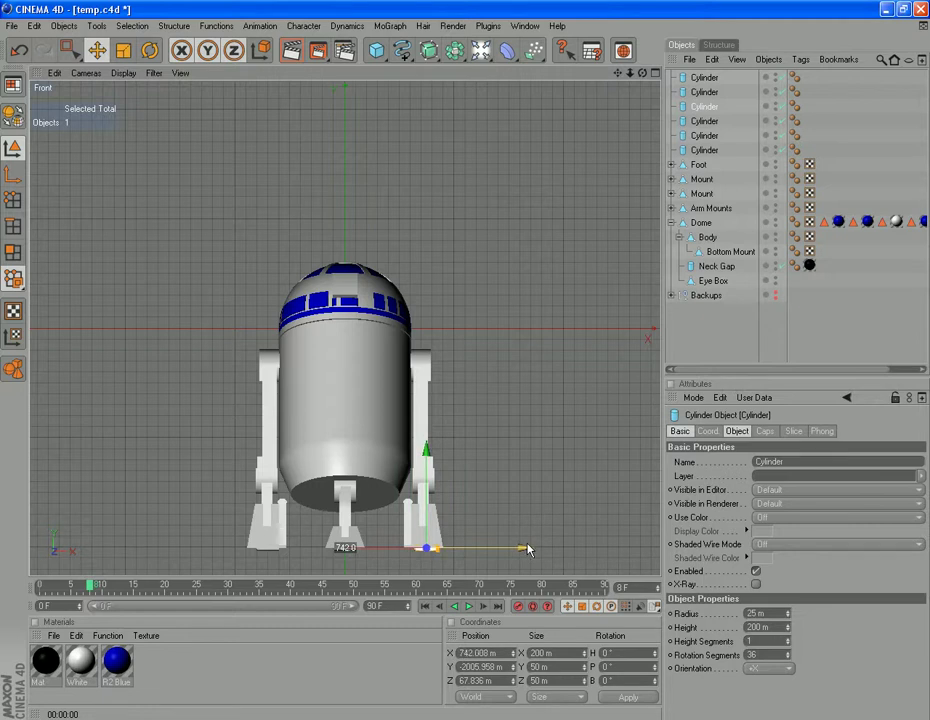
pyautogui.hotkey('ctrl', 'z')
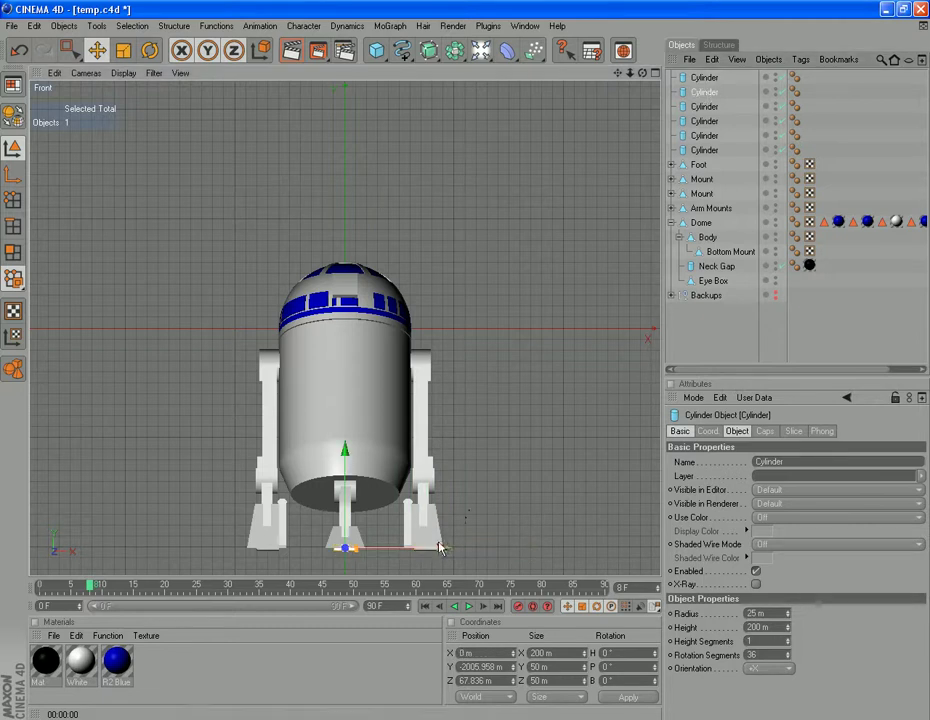
pyautogui.click(703, 78)
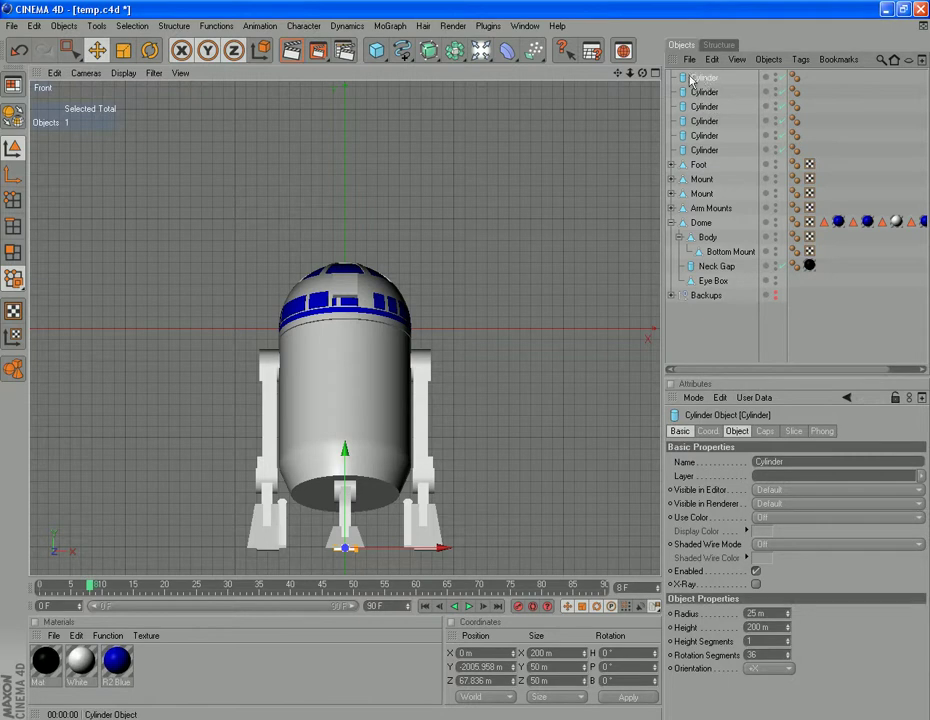
# In the Left view, move the third cylinder in the list along Z under the side foot's front edge, to about -146 m
pyautogui.click(86, 73)
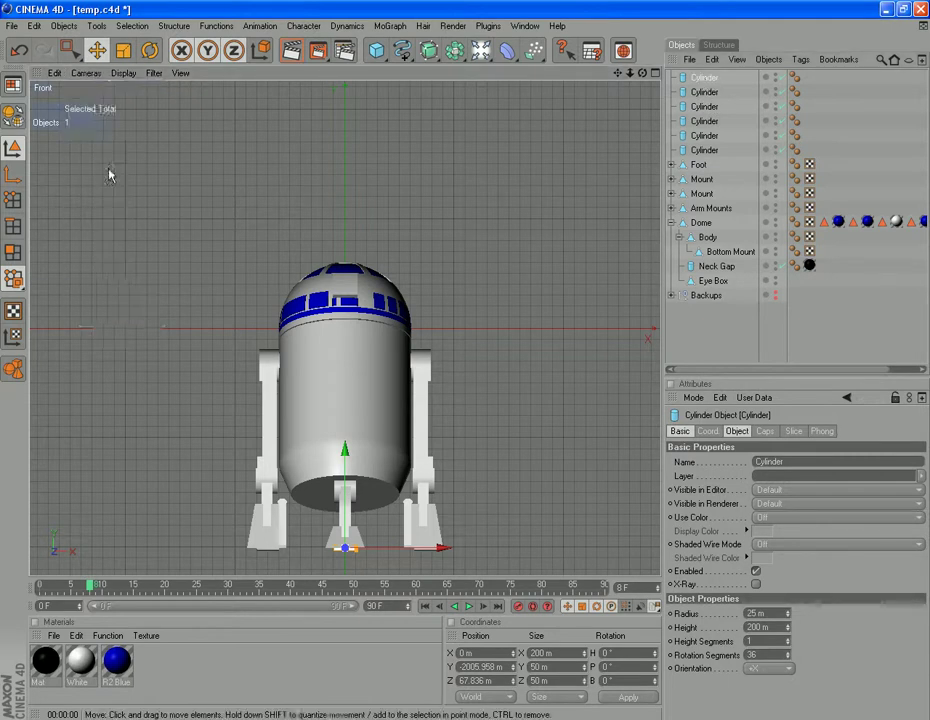
pyautogui.click(108, 168)
pyautogui.scroll(-10, 482, 461)
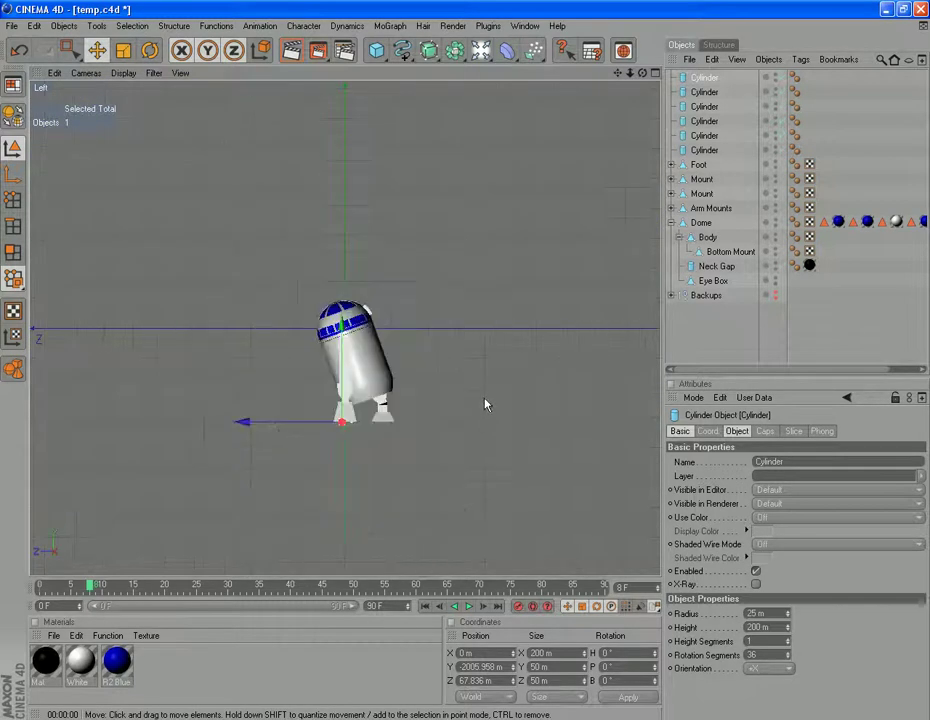
pyautogui.scroll(3, 476, 436)
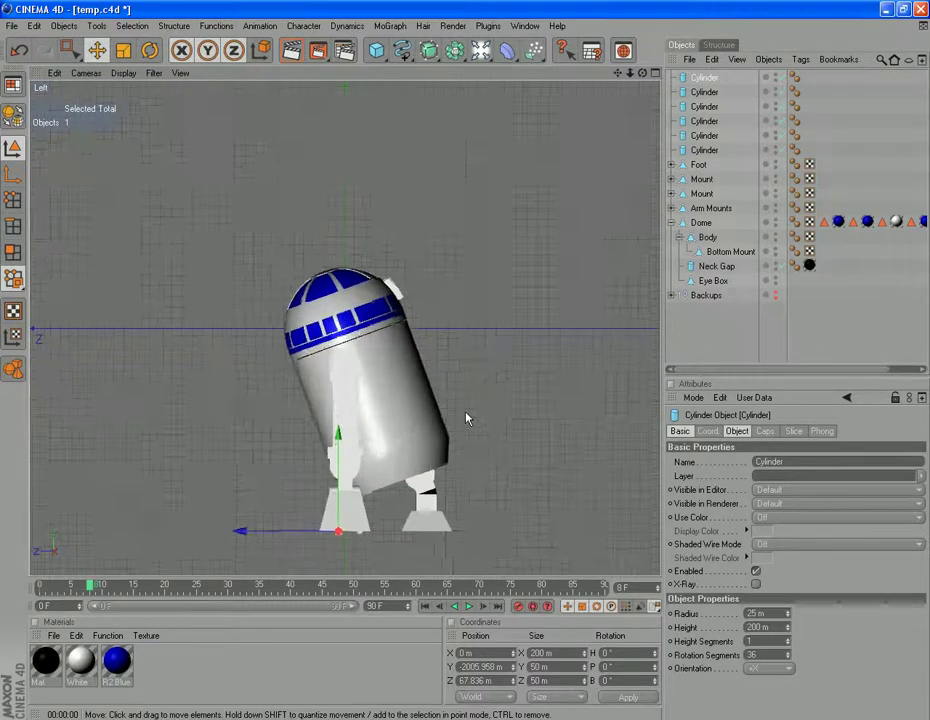
pyautogui.click(705, 150)
pyautogui.click(708, 137)
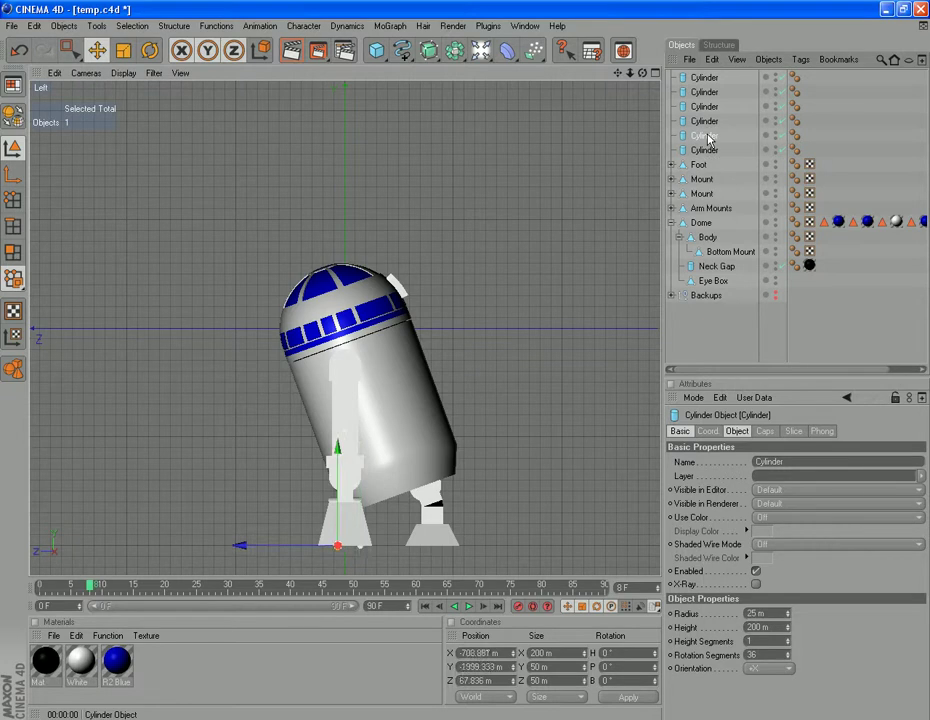
pyautogui.click(704, 122)
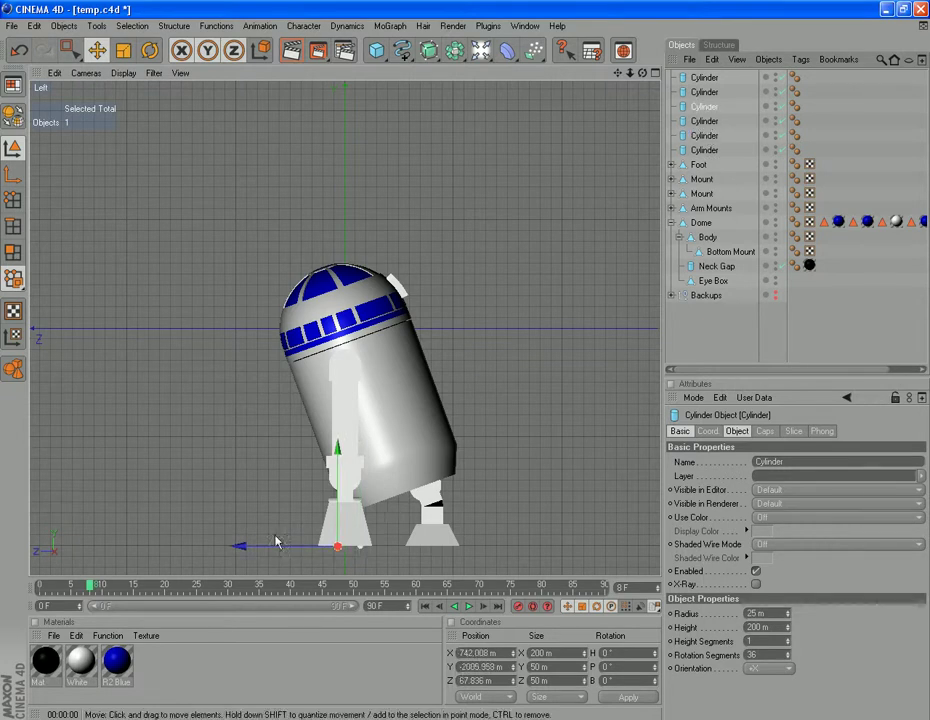
pyautogui.moveTo(245, 548); pyautogui.dragTo(293, 548)
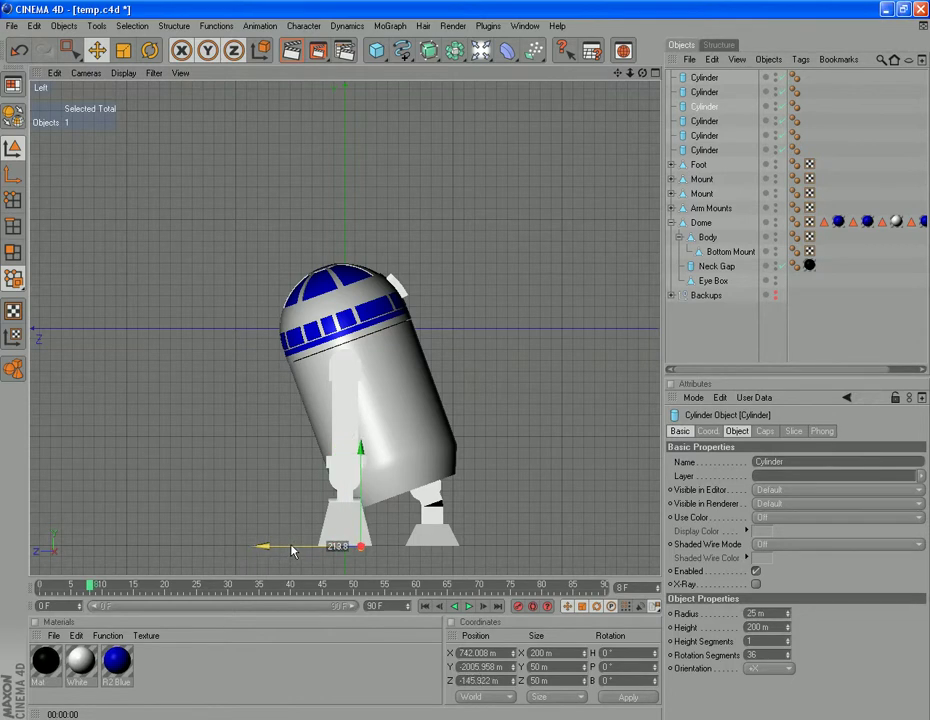
# Move the top two cylinders in the list along Z under the front foot, the second to about -961 m and the first to about -667 m
pyautogui.click(702, 91)
pyautogui.moveTo(285, 547); pyautogui.dragTo(387, 549)
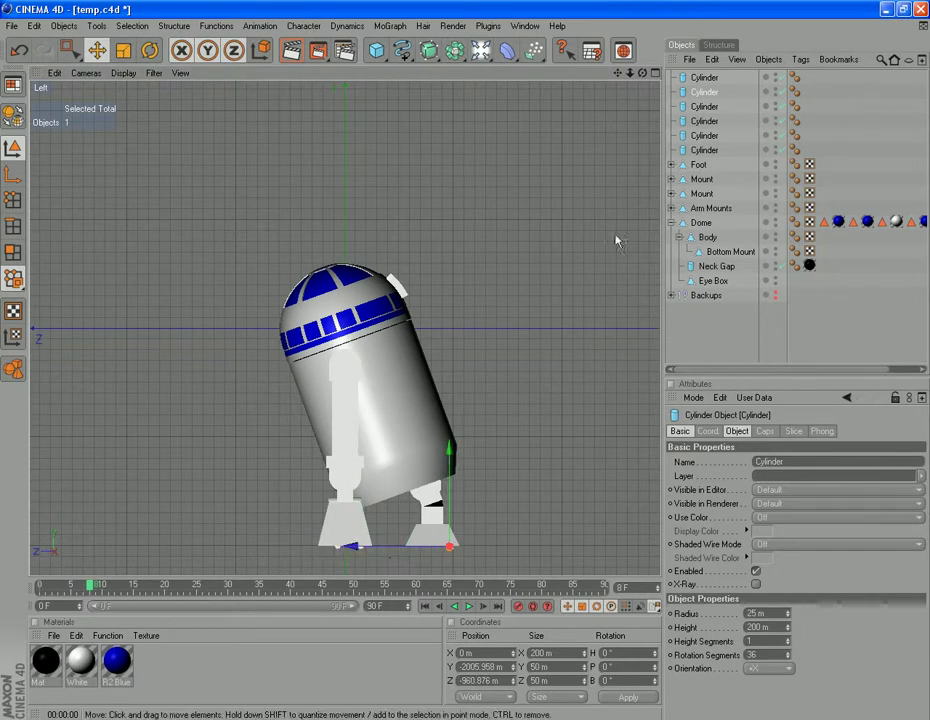
pyautogui.click(702, 80)
pyautogui.moveTo(284, 547); pyautogui.dragTo(364, 545)
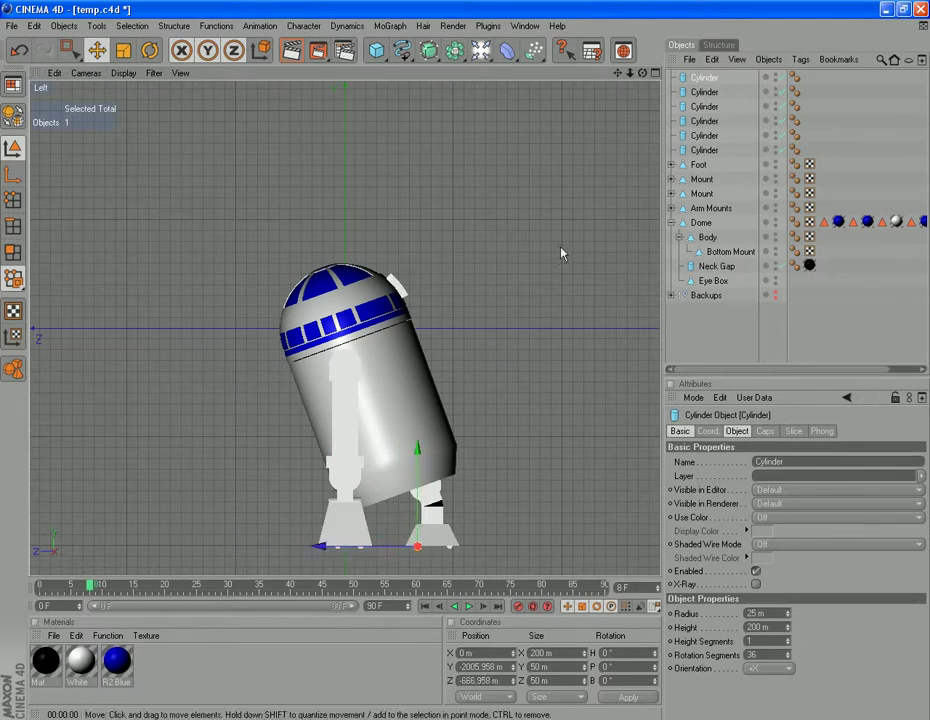
# Switch to the Perspective view, group all six cylinders, and rename the group Wheels
pyautogui.click(86, 73)
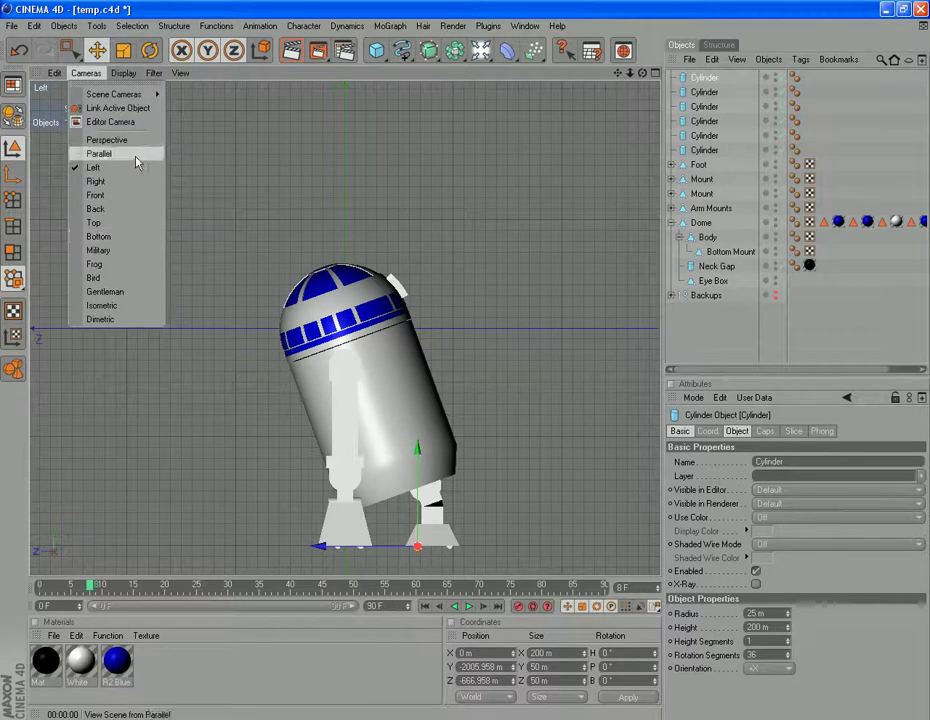
pyautogui.click(104, 140)
pyautogui.scroll(-10, 374, 411)
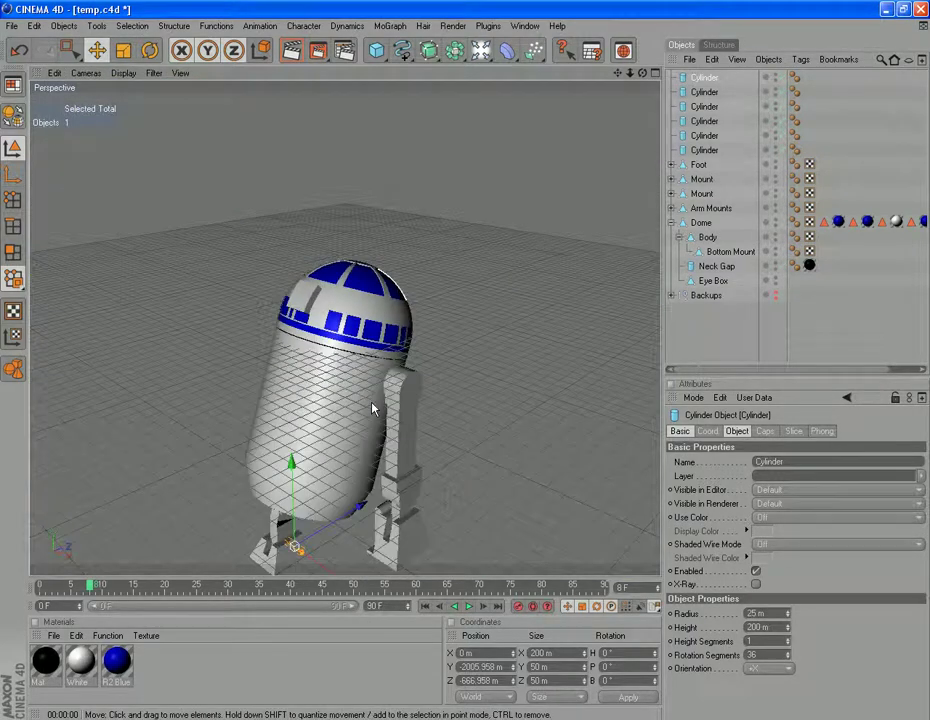
pyautogui.scroll(-4, 372, 410)
pyautogui.moveTo(643, 74); pyautogui.dragTo(122, 108)
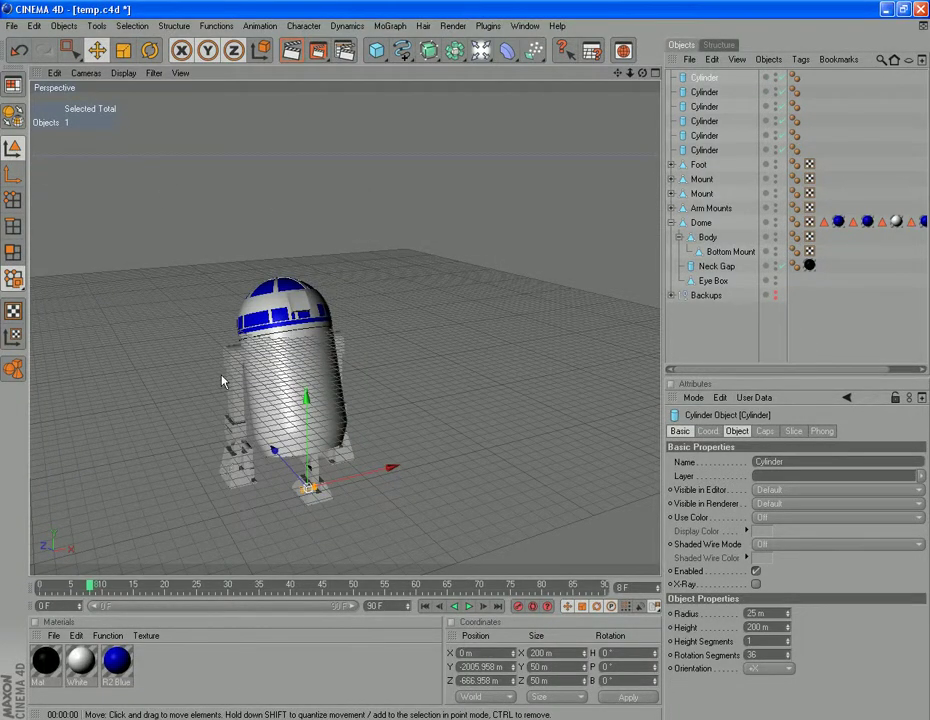
pyautogui.keyDown('shift'); pyautogui.click(705, 150); pyautogui.keyUp('shift')
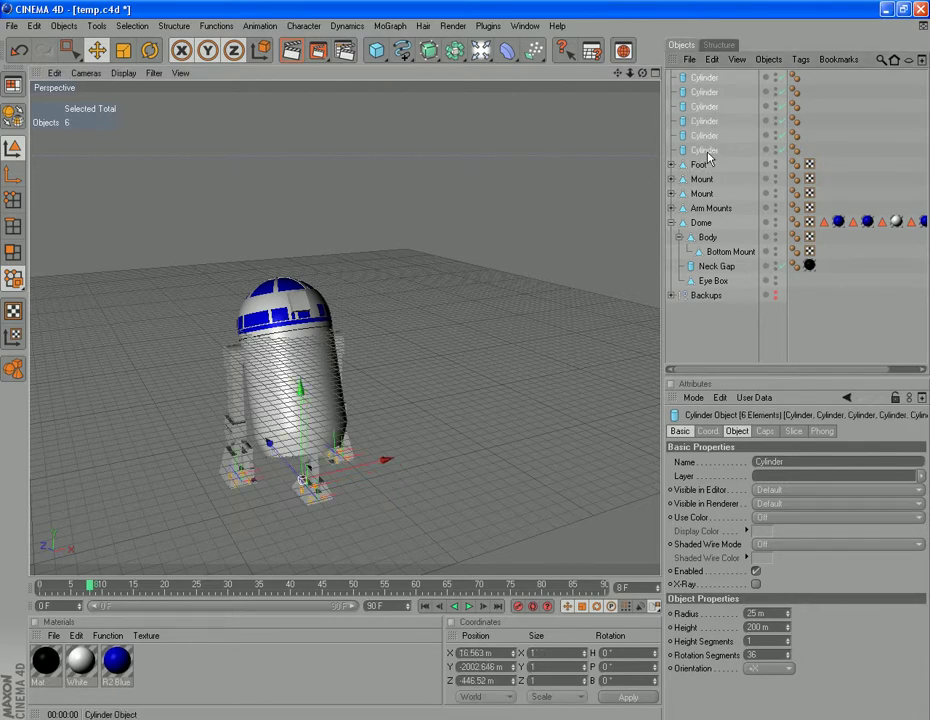
pyautogui.hotkey('alt', 'g')
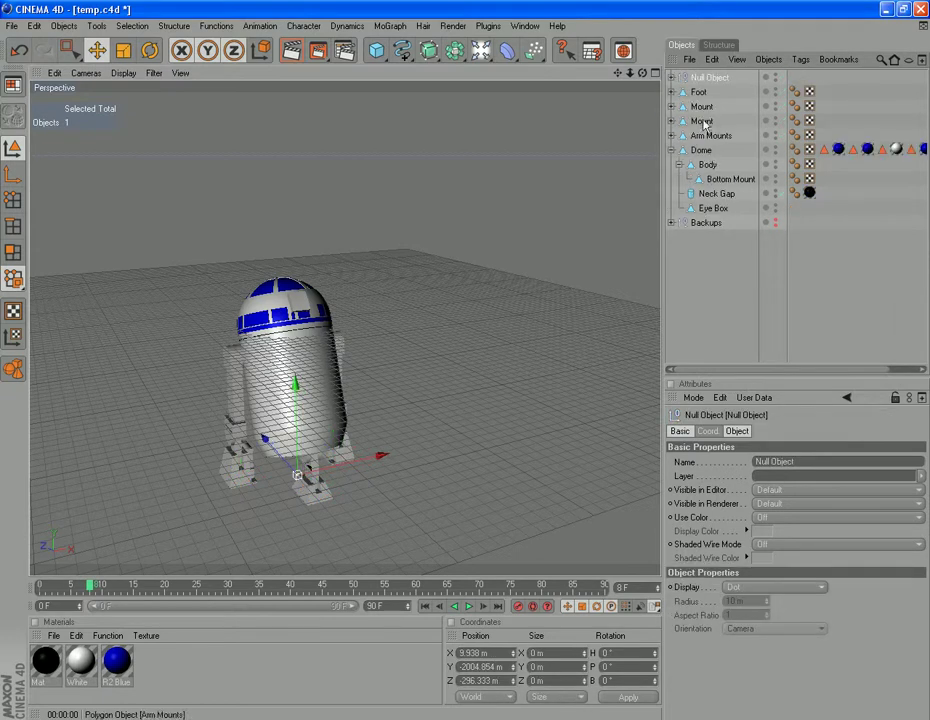
pyautogui.doubleClick(710, 77)
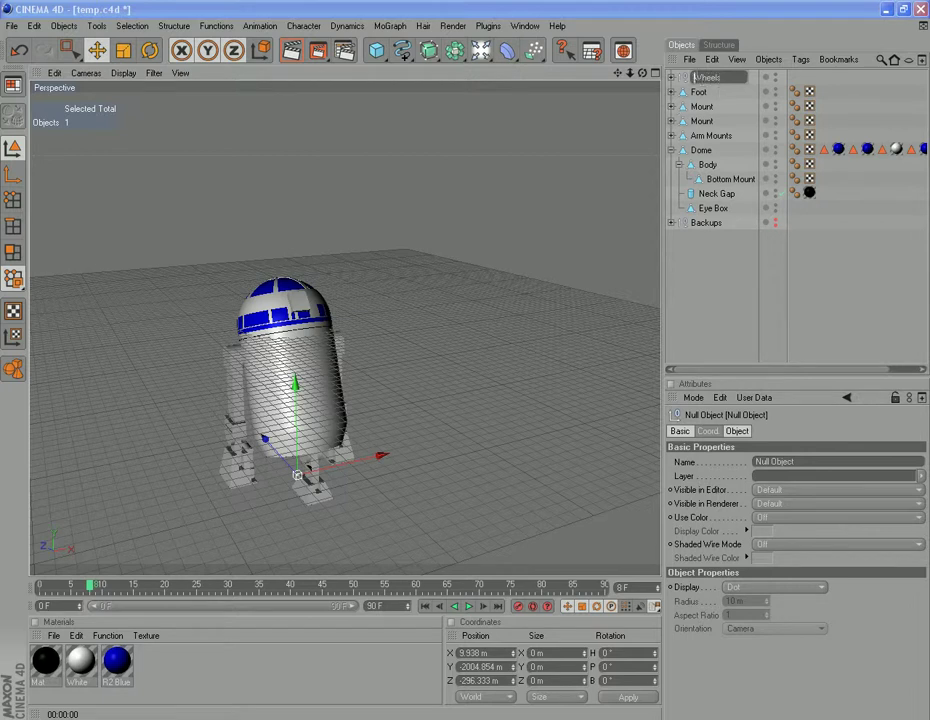
pyautogui.press('Return')
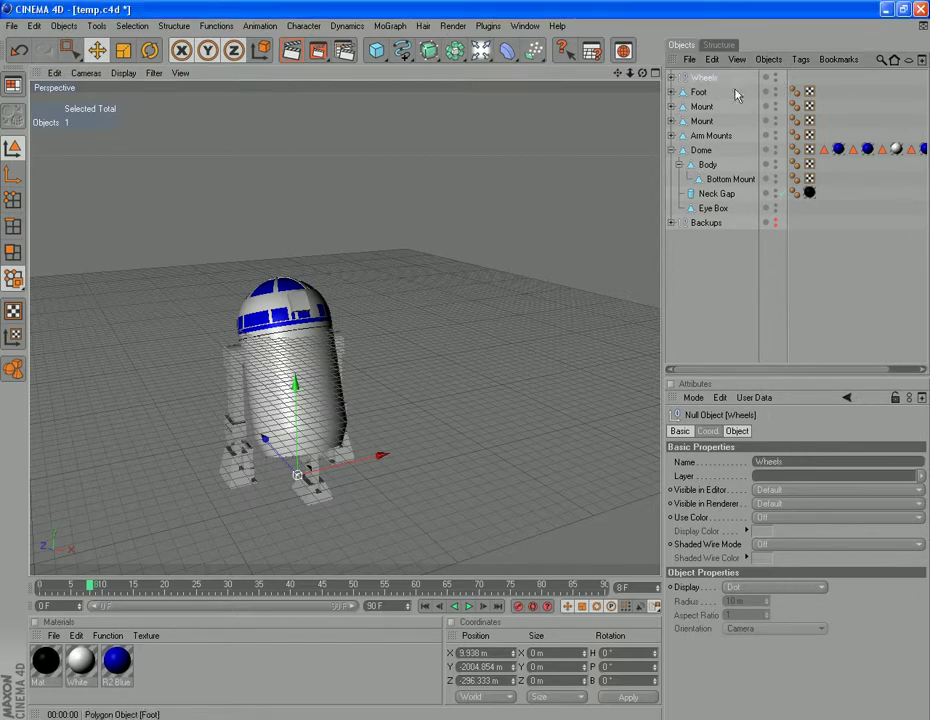
# Make the Wheels group a child of the Foot object and expand it to show its cylinders
pyautogui.moveTo(697, 94); pyautogui.dragTo(697, 98)
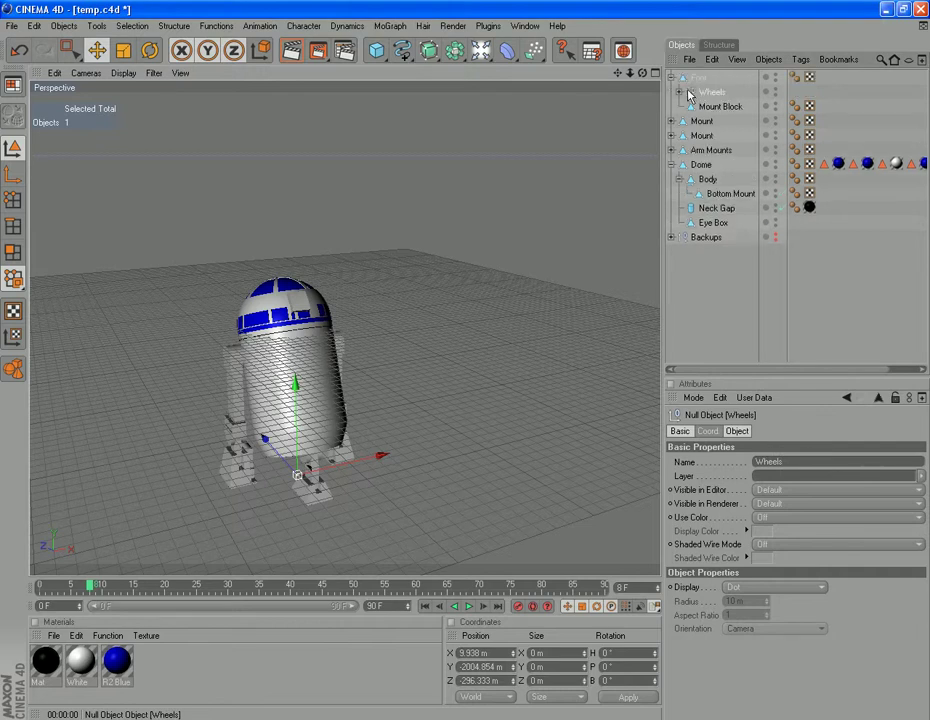
pyautogui.click(680, 92)
pyautogui.click(680, 92)
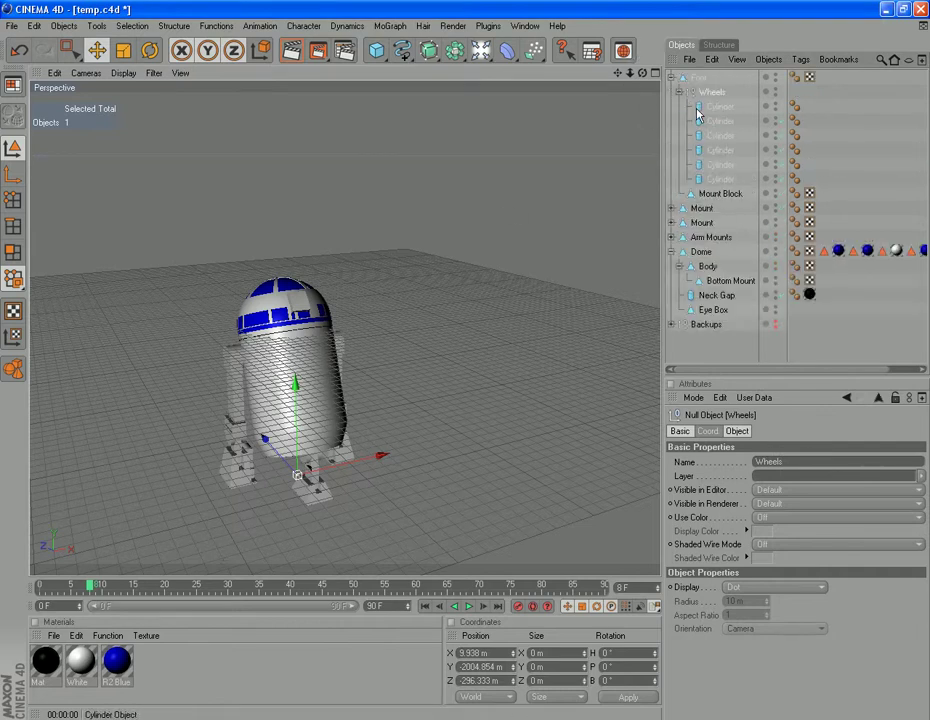
# Convert the first cylinder in the Wheels group, under the front foot, to an editable polygon object
pyautogui.click(720, 106)
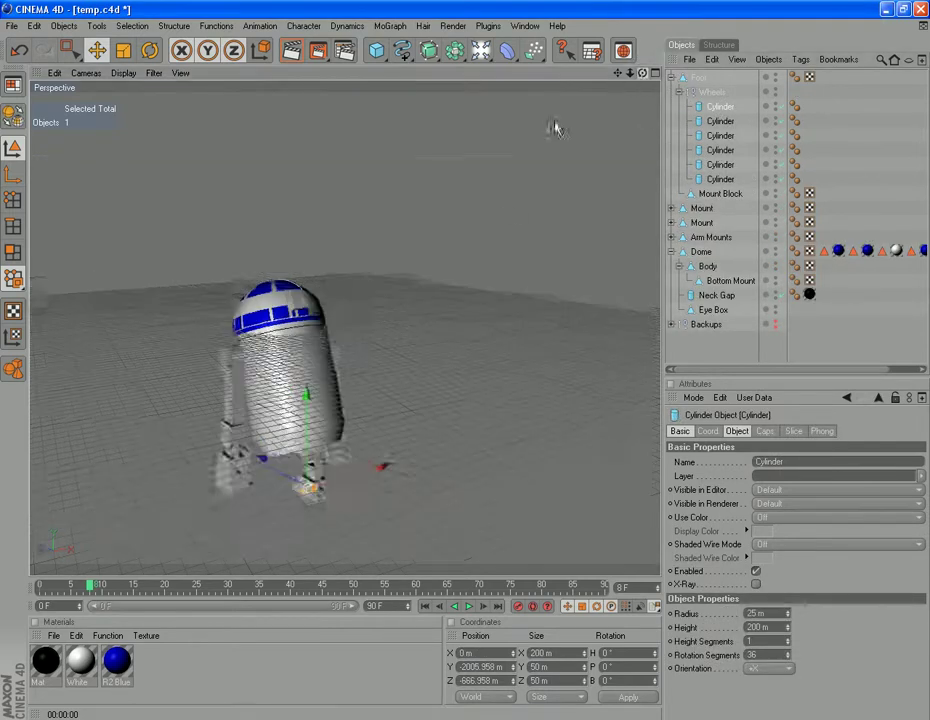
pyautogui.moveTo(462, 157); pyautogui.dragTo(349, 498)
pyautogui.scroll(4, 349, 498)
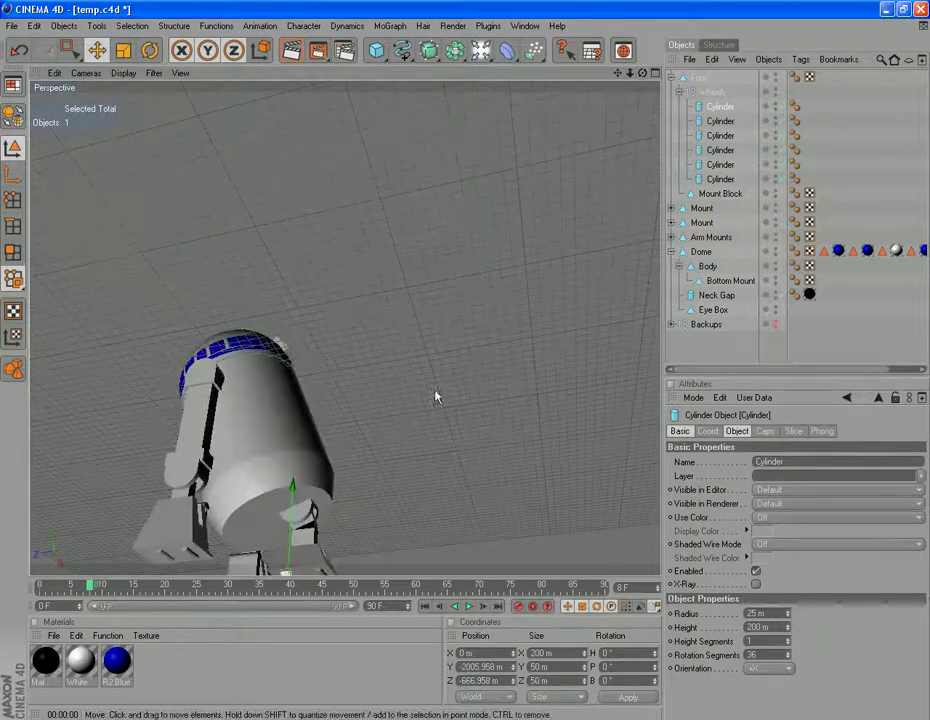
pyautogui.moveTo(641, 76); pyautogui.dragTo(599, 3)
pyautogui.scroll(4, 331, 546)
pyautogui.scroll(1, 331, 546)
pyautogui.moveTo(618, 74); pyautogui.dragTo(686, 4)
pyautogui.scroll(4, 420, 486)
pyautogui.moveTo(618, 75); pyautogui.dragTo(786, 5)
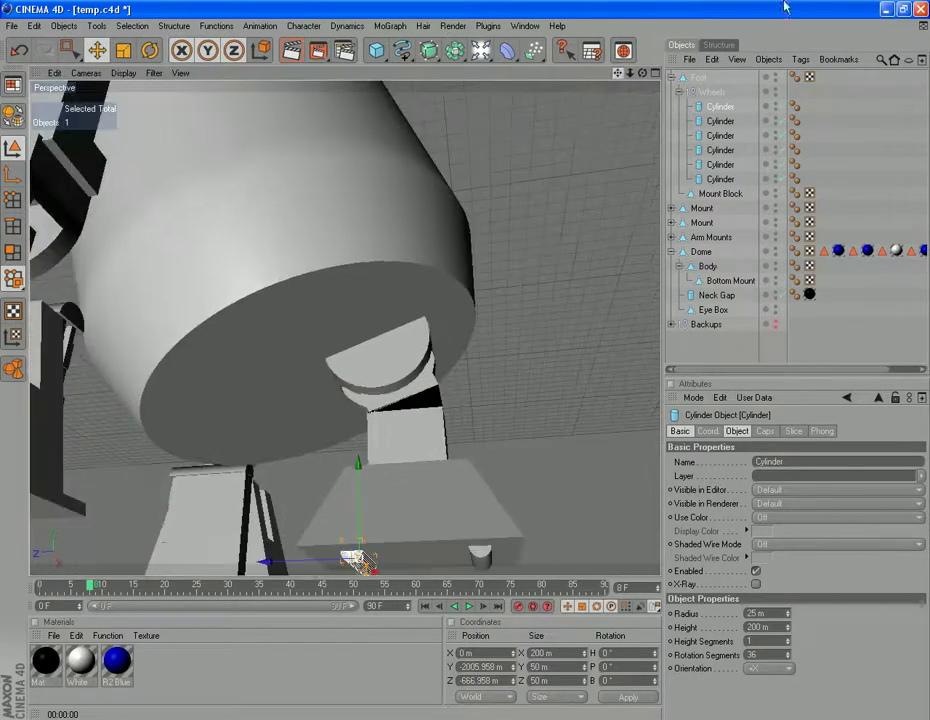
pyautogui.moveTo(616, 75); pyautogui.dragTo(695, 6)
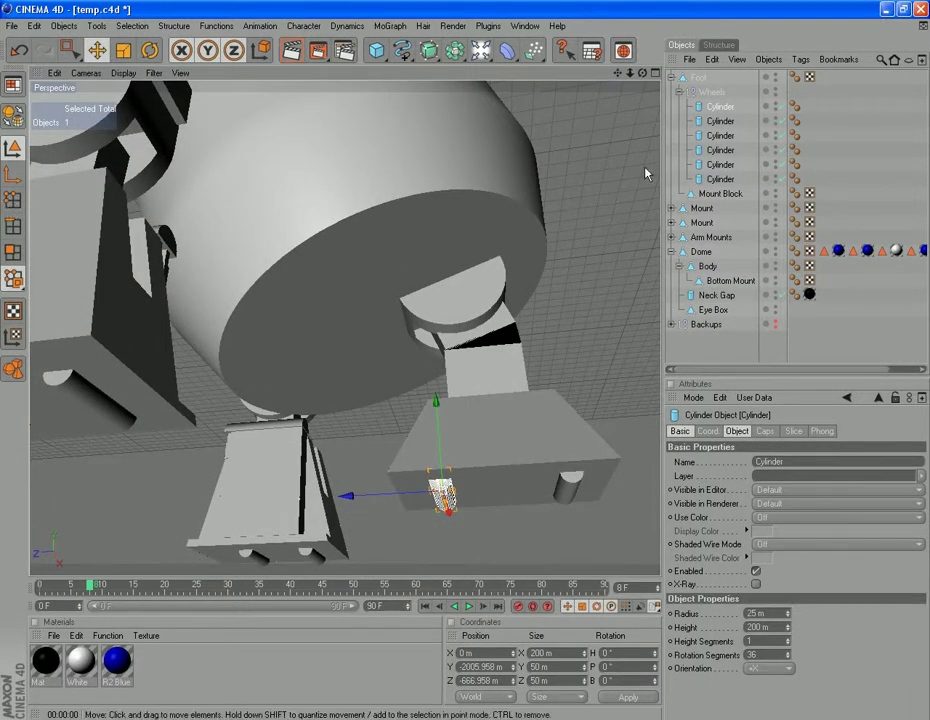
pyautogui.press('c')
# In point mode, select the lowest point of the converted front wheel and copy its Y position
pyautogui.click(13, 200)
pyautogui.moveTo(641, 73); pyautogui.dragTo(617, 6)
pyautogui.scroll(4, 568, 396)
pyautogui.moveTo(617, 73); pyautogui.dragTo(615, 20)
pyautogui.moveTo(643, 74); pyautogui.dragTo(582, 34)
pyautogui.scroll(4, 491, 407)
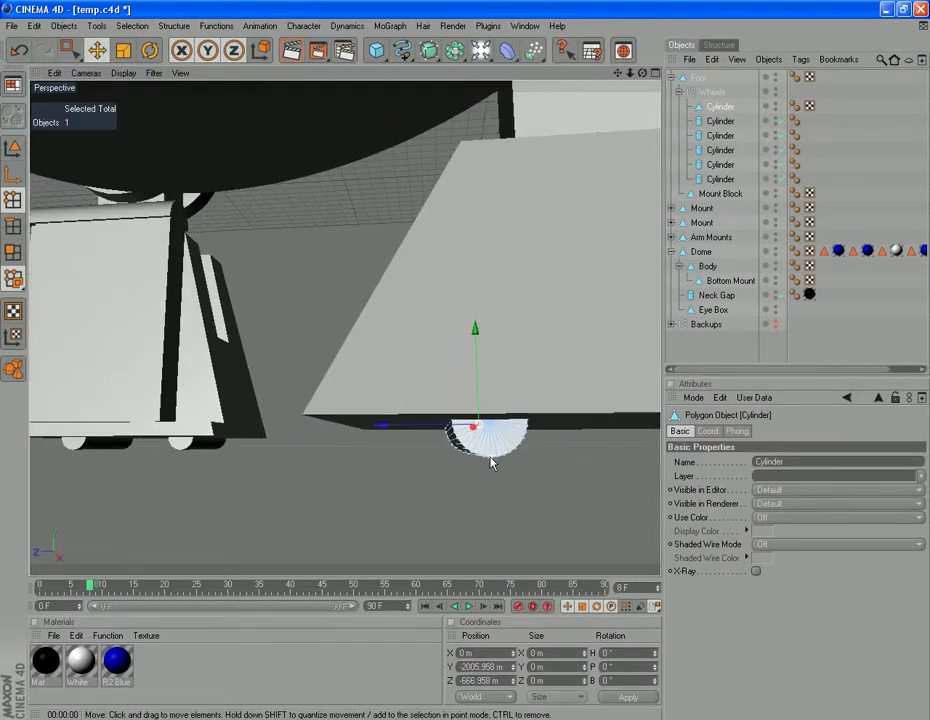
pyautogui.click(489, 458)
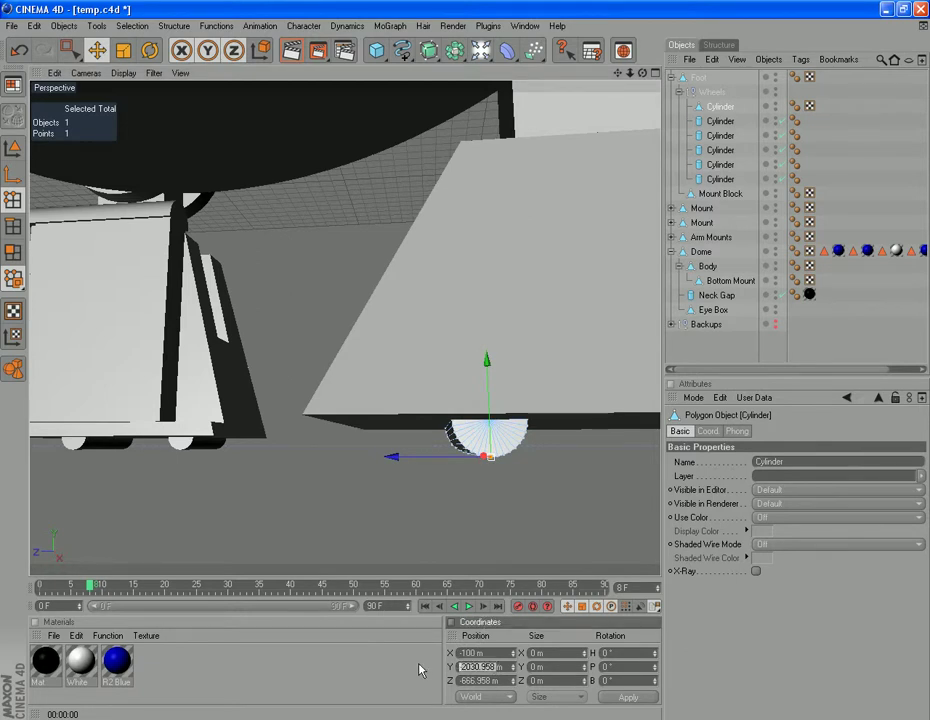
# Add a Floor object to the scene and set its Y position to -2030.958 m
pyautogui.scroll(-8, 367, 554)
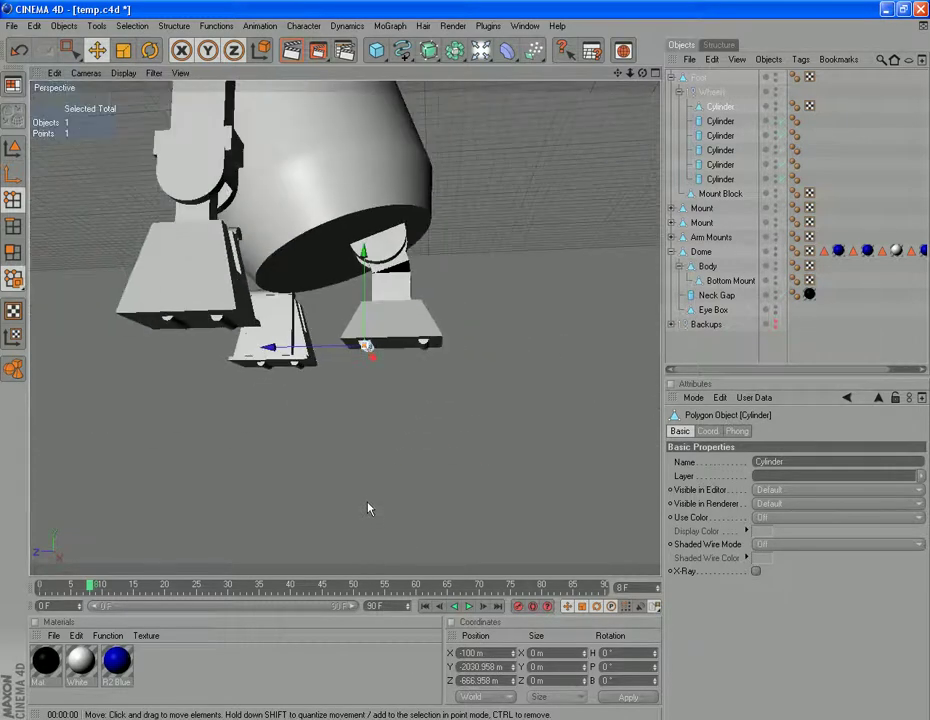
pyautogui.keyDown('alt'); pyautogui.moveTo(367, 509); pyautogui.dragTo(328, 353); pyautogui.keyUp('alt')
pyautogui.click(63, 25)
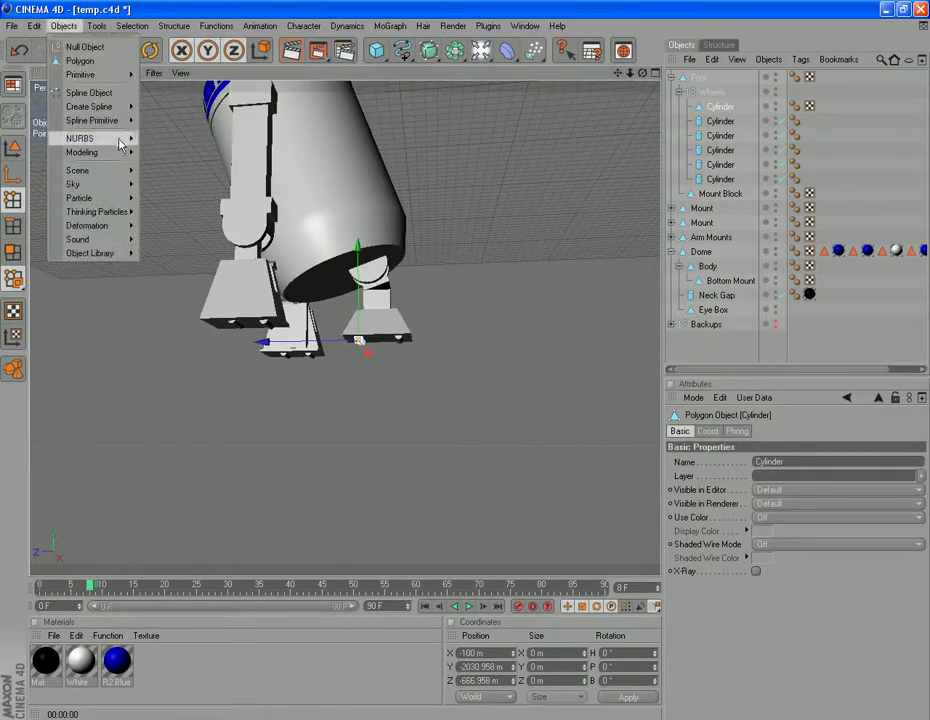
pyautogui.moveTo(108, 78)
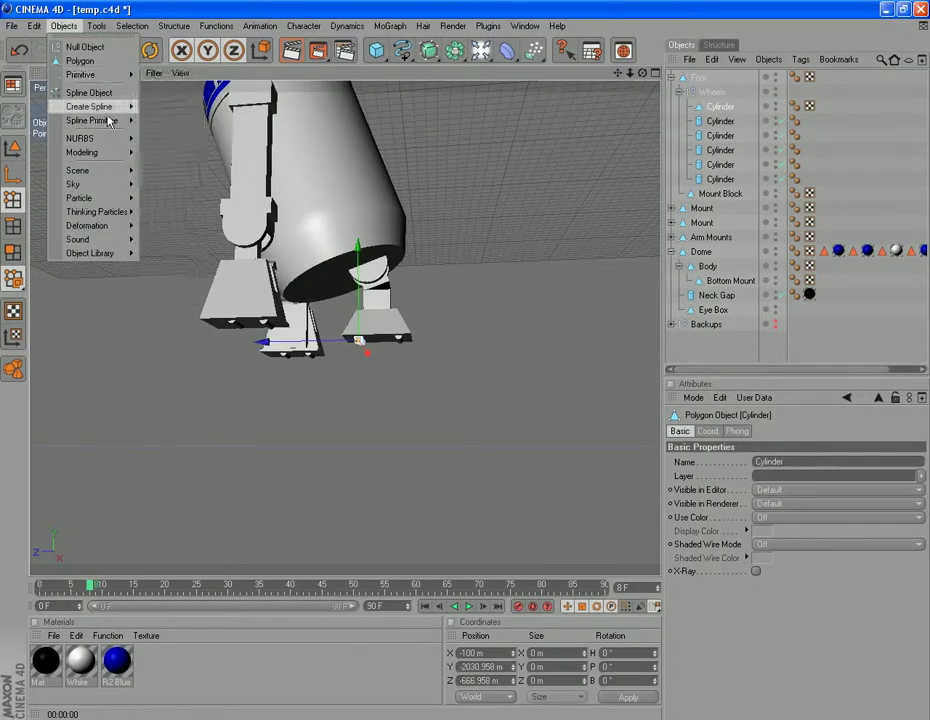
pyautogui.moveTo(112, 170)
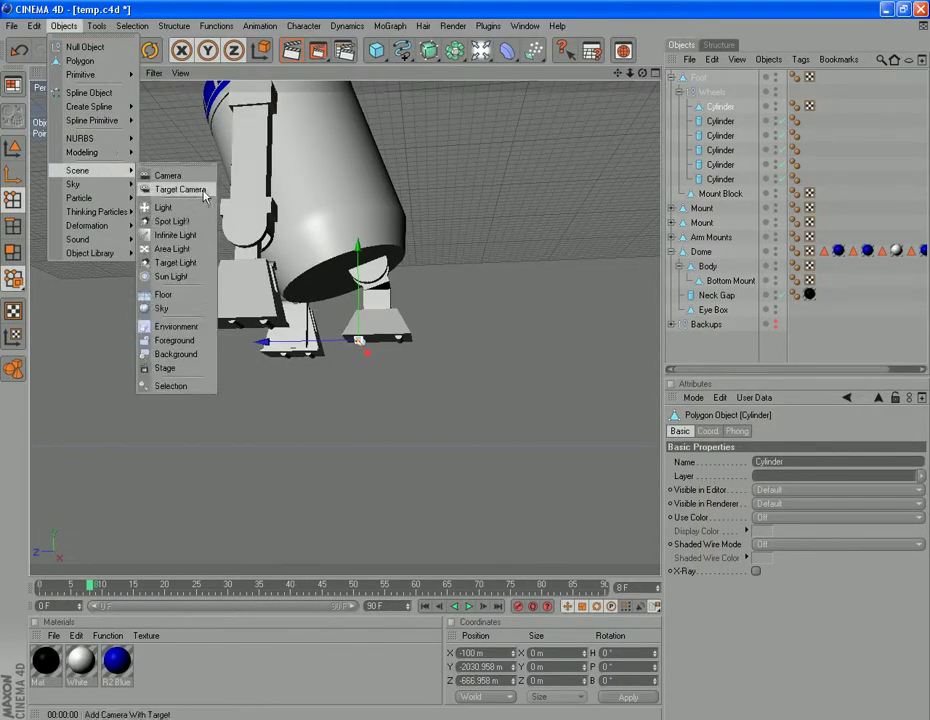
pyautogui.click(178, 295)
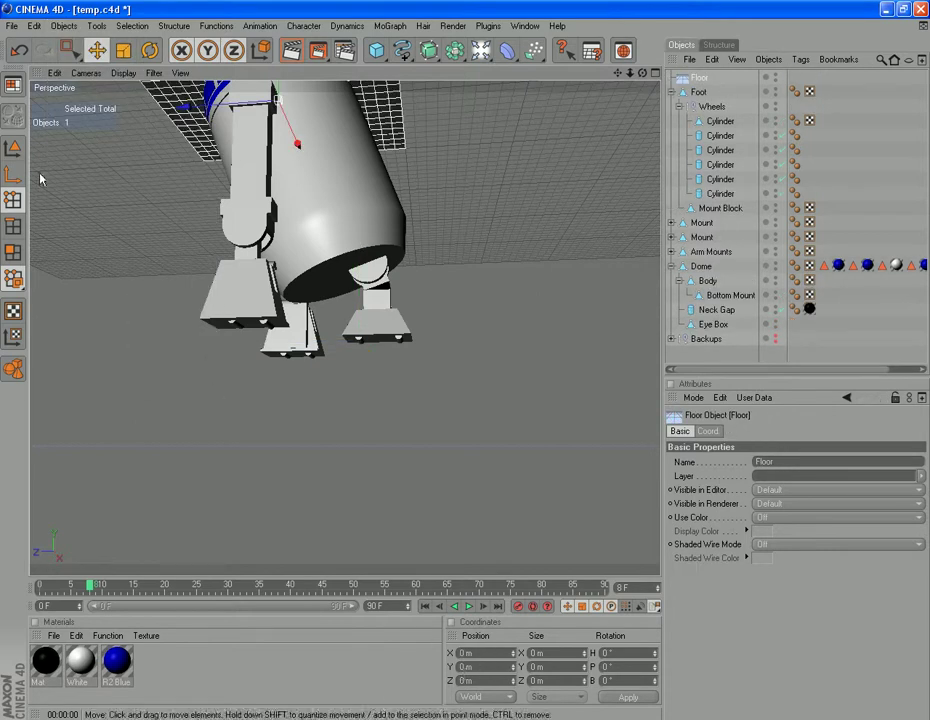
pyautogui.click(13, 150)
pyautogui.click(464, 667)
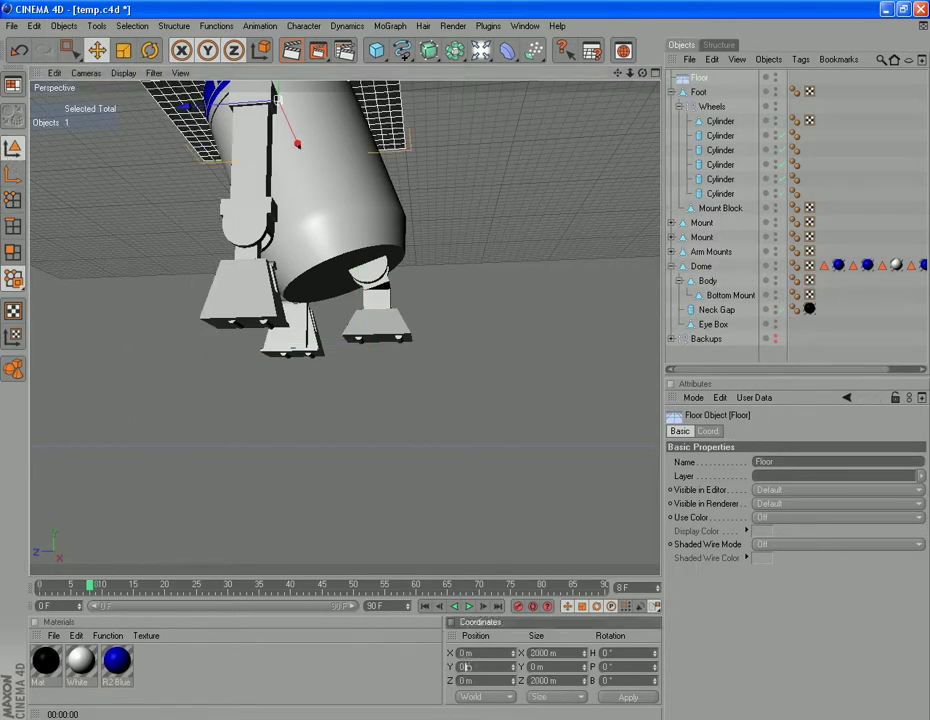
pyautogui.write('-2030.958')
pyautogui.click(628, 698)
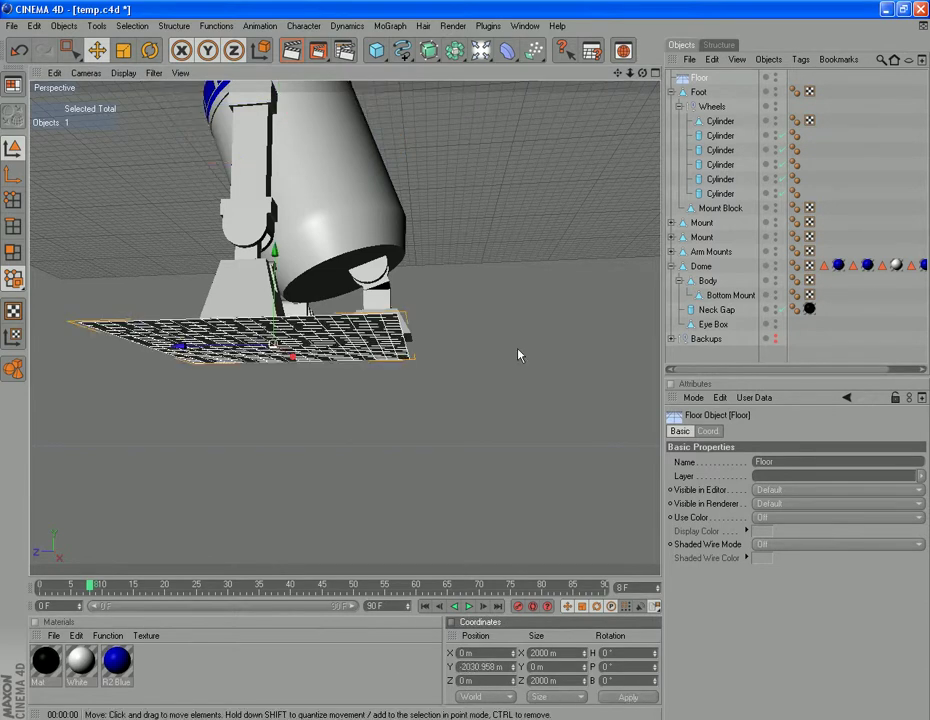
# Render the whole tilted model on the floor in the Perspective view, and collapse the Foot hierarchy
pyautogui.moveTo(643, 74); pyautogui.dragTo(630, 32)
pyautogui.moveTo(643, 75); pyautogui.dragTo(723, 58)
pyautogui.moveTo(620, 75); pyautogui.dragTo(558, 162)
pyautogui.click(453, 26)
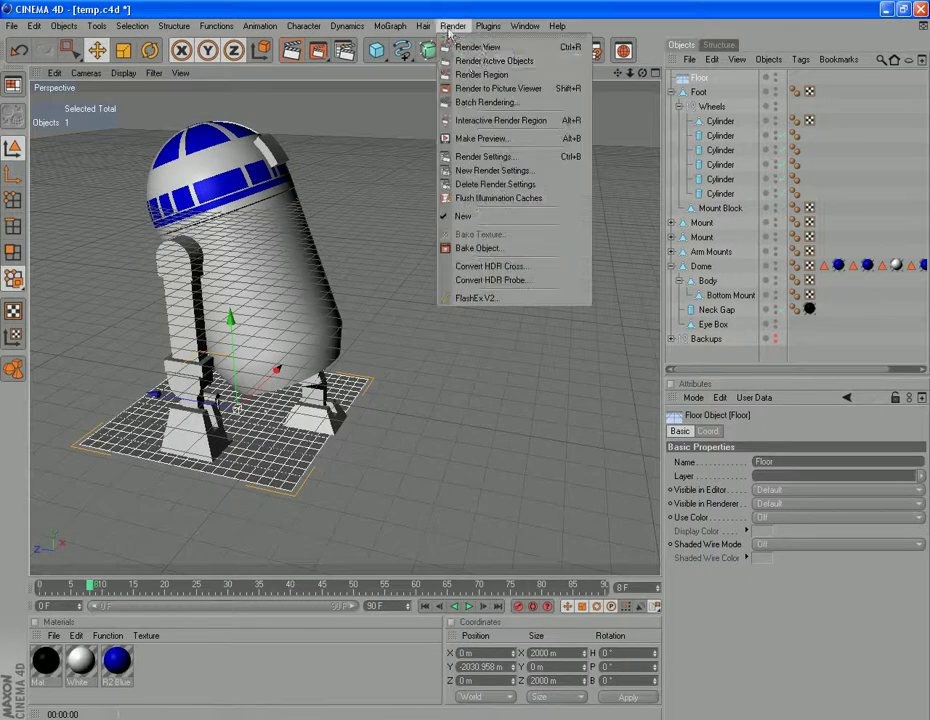
pyautogui.click(466, 48)
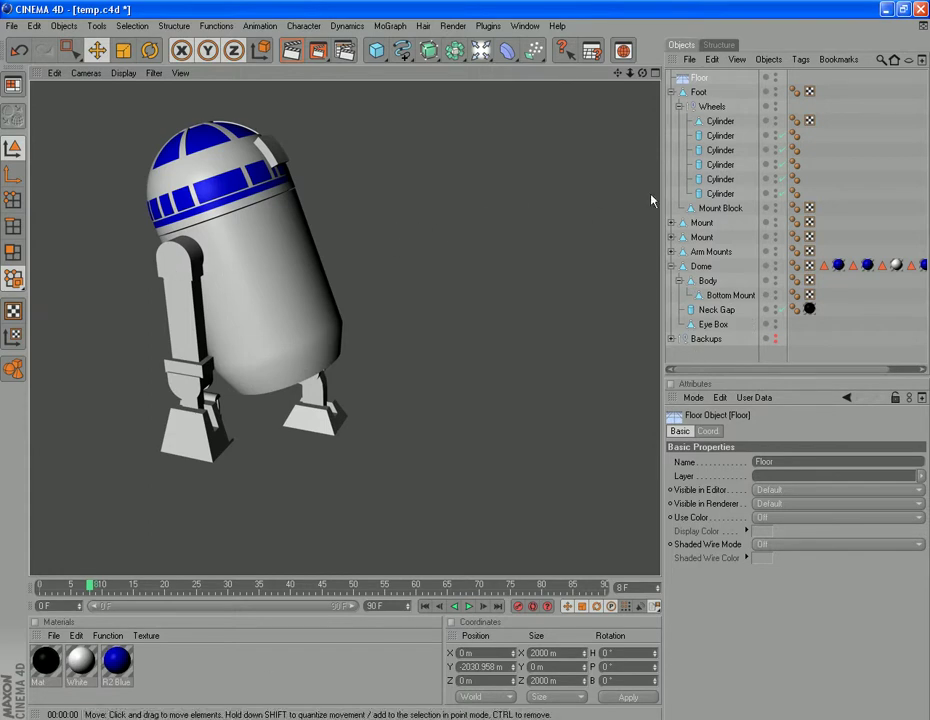
pyautogui.click(671, 92)
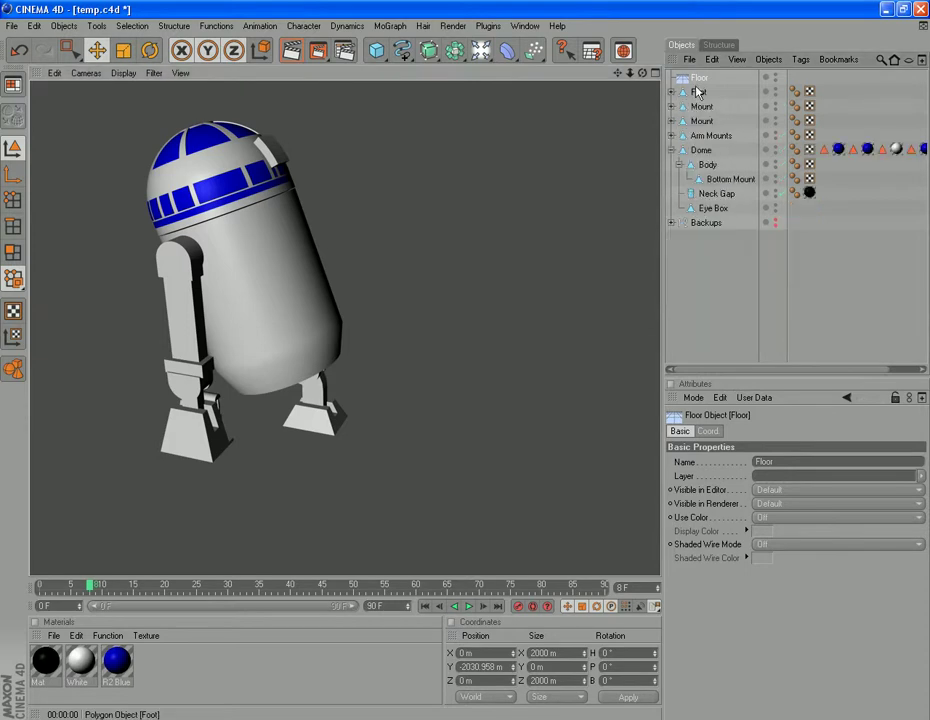